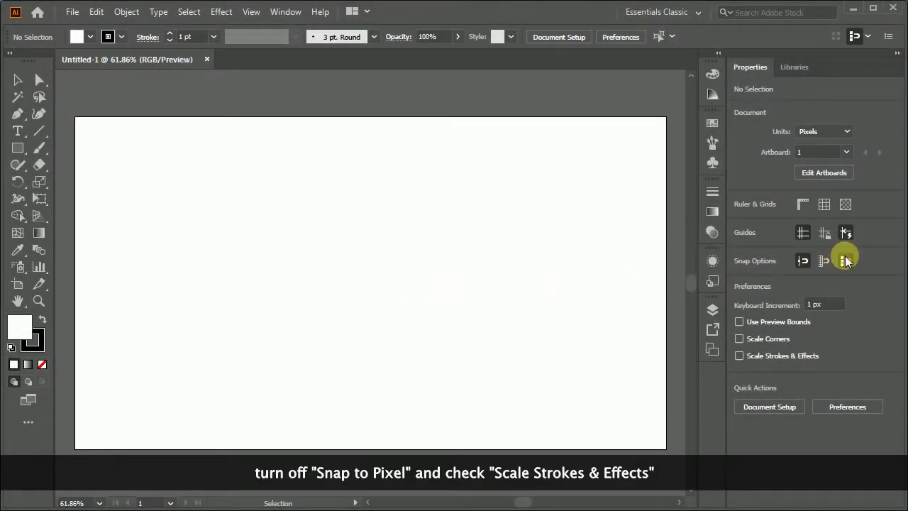
Turn off Snap to Pixel and enable Scale Strokes & Effects
click(844, 261)
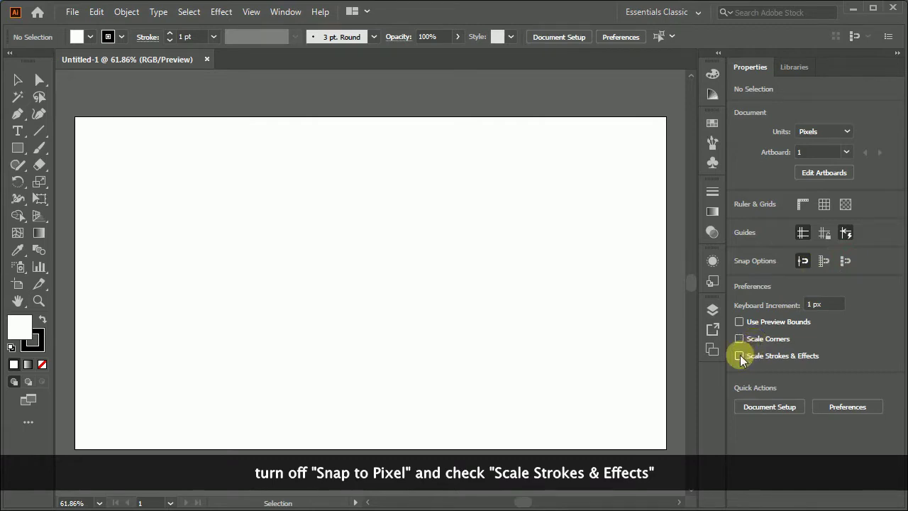
click(17, 147)
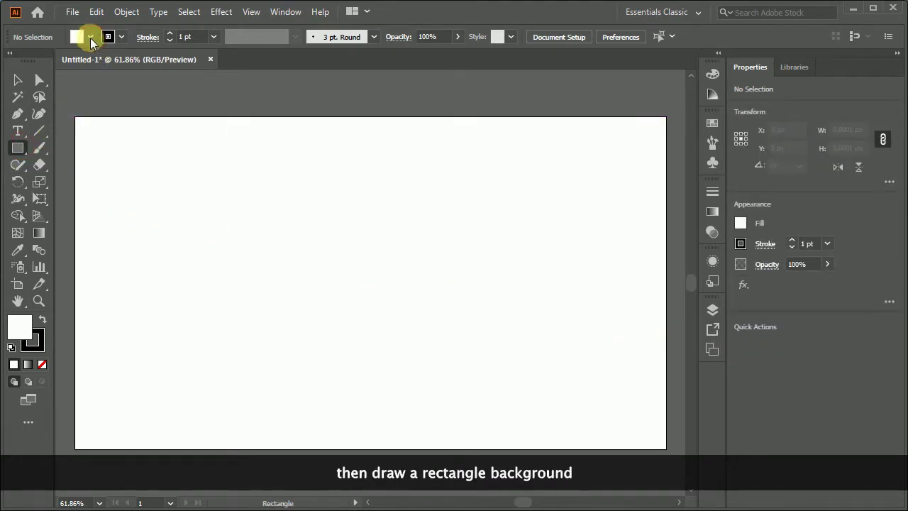
Draw a near-black, strokeless rectangle covering the whole 1366 × 768 artboard
click(90, 37)
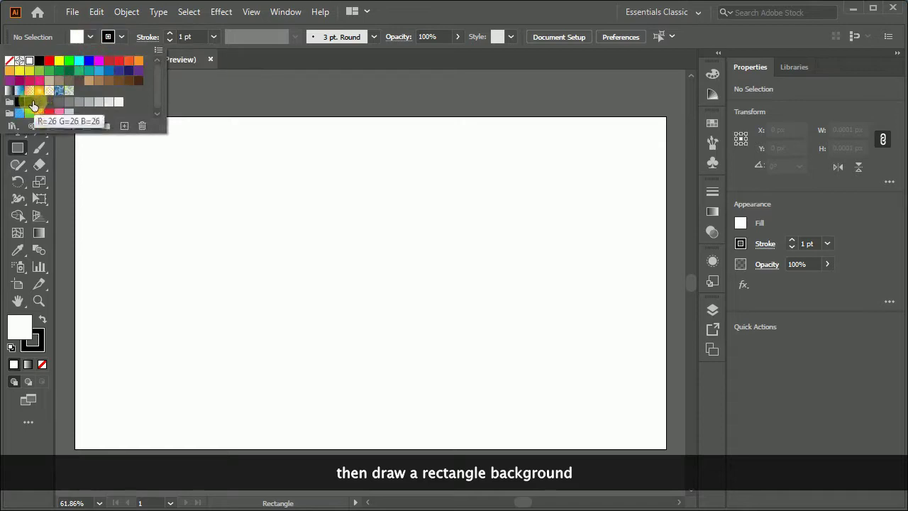
click(31, 103)
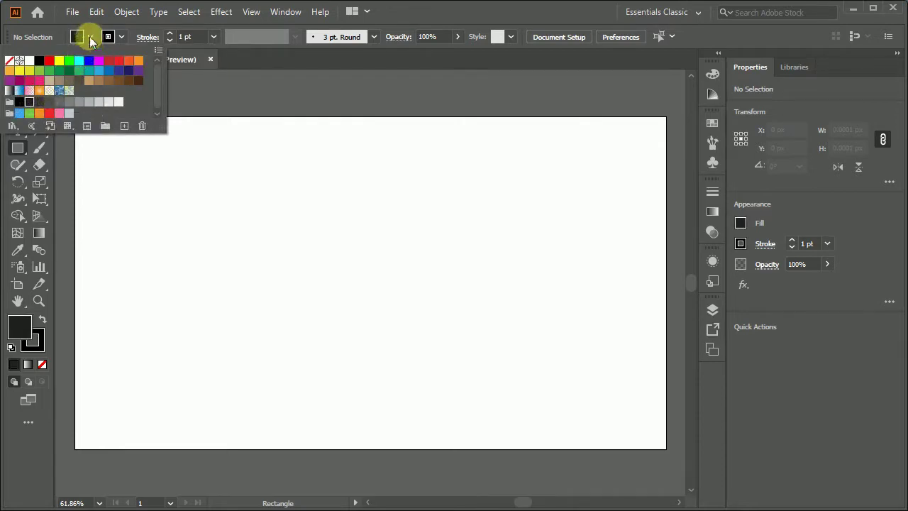
click(88, 37)
click(120, 37)
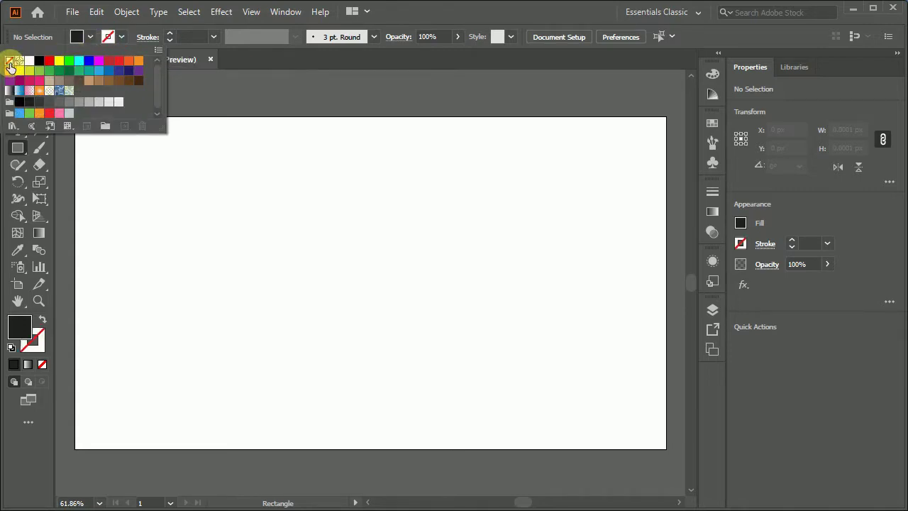
click(119, 36)
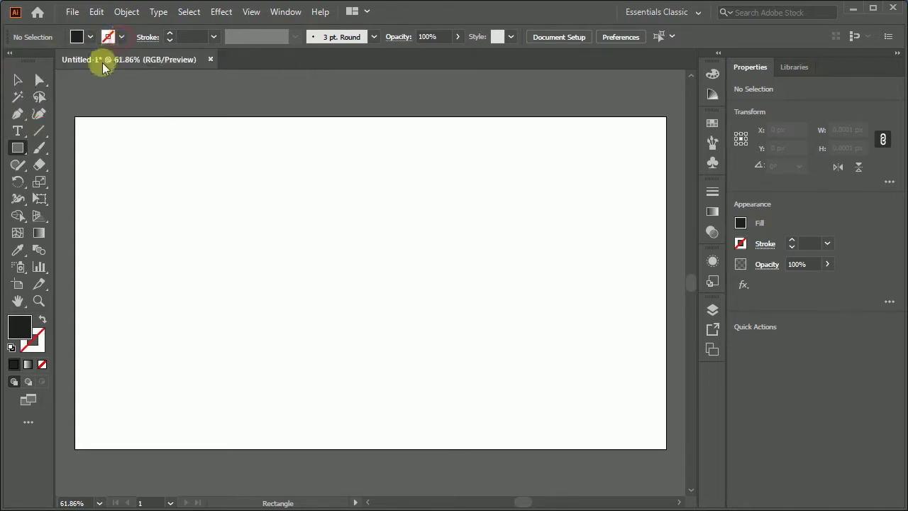
drag(75, 117, 663, 448)
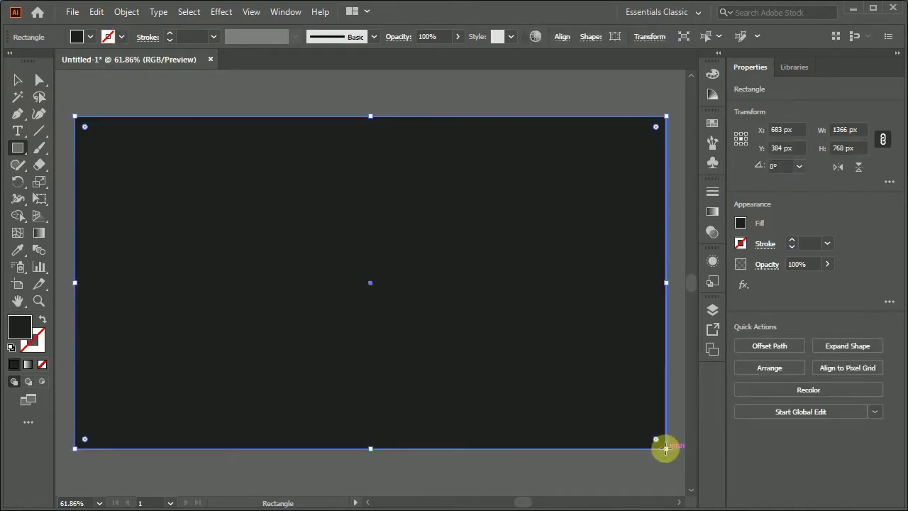
Lock the background rectangle in the Layers panel
click(712, 310)
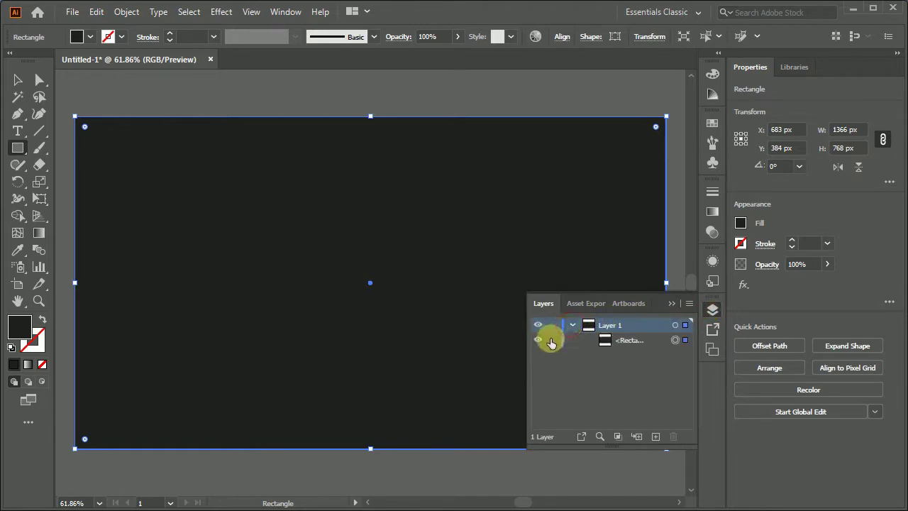
click(553, 340)
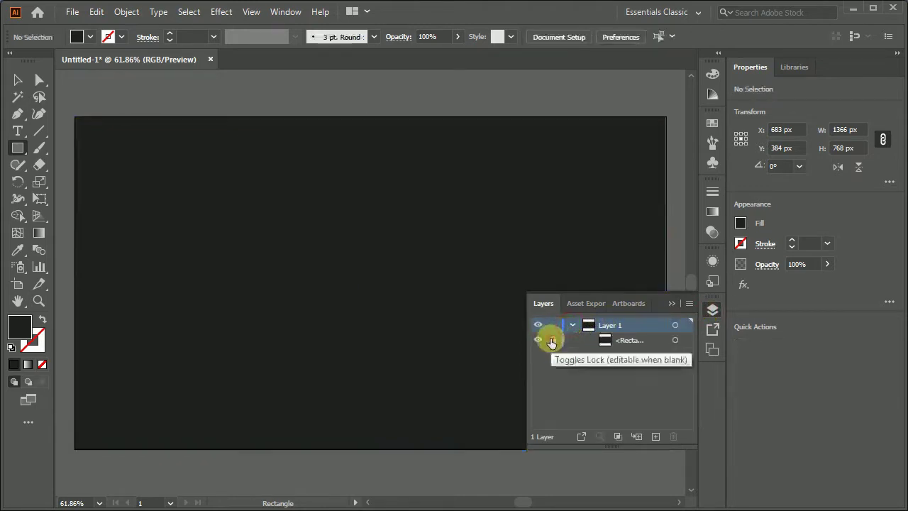
click(704, 309)
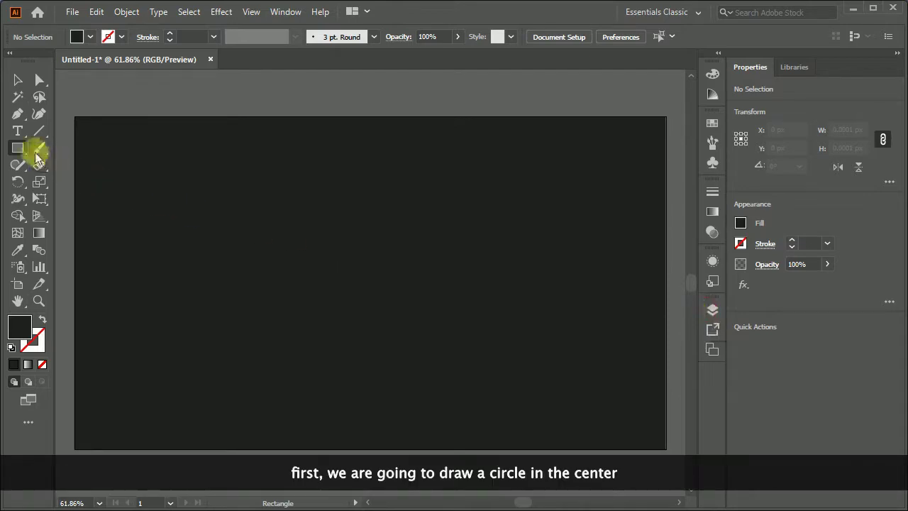
Set the Ellipse tool's fill to None and its stroke to near-white
mouse_move(18, 147)
mouse_down()
mouse_move(69, 148)
mouse_move(67, 182)
mouse_up()
click(85, 40)
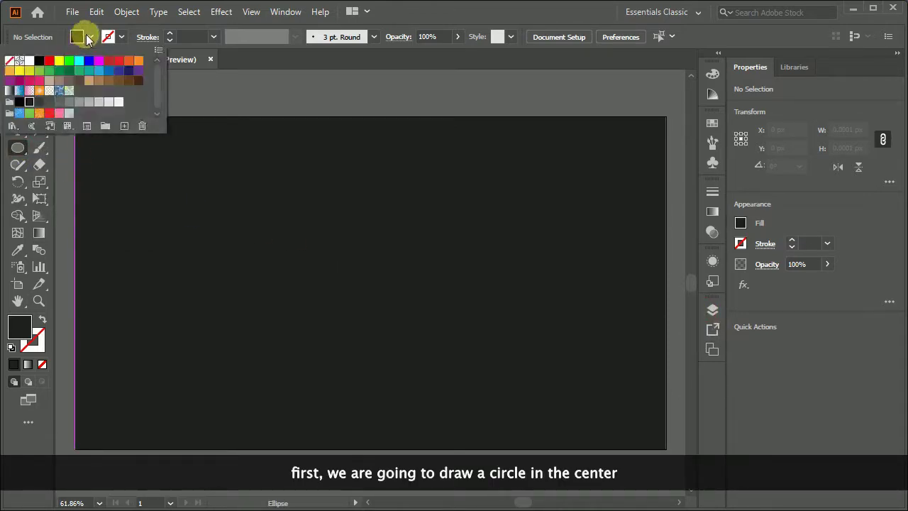
click(12, 66)
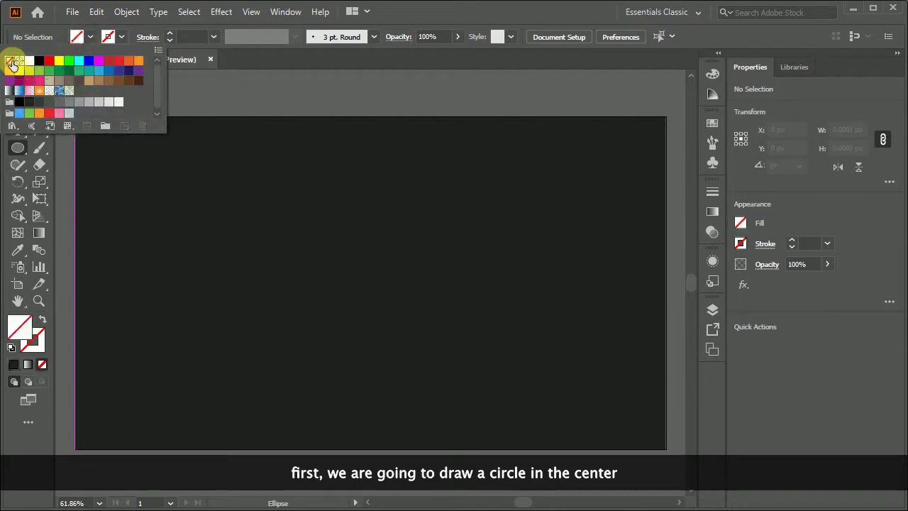
click(91, 38)
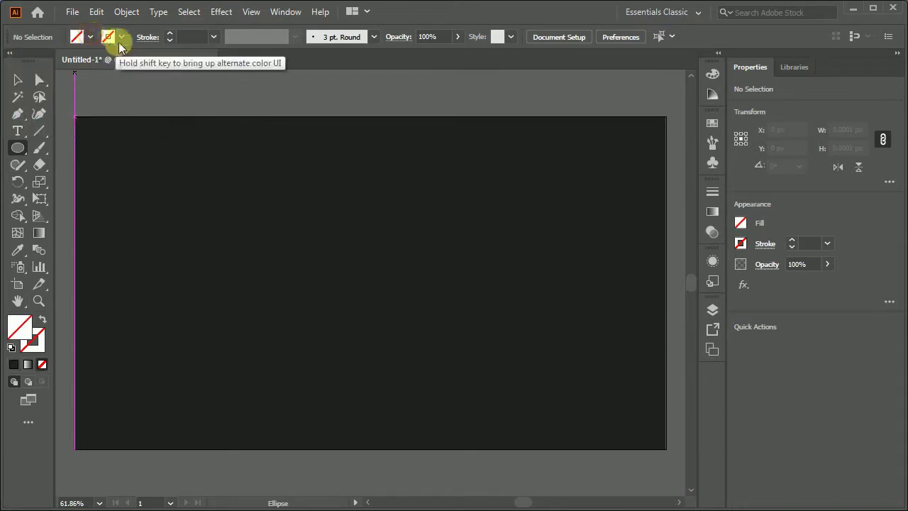
click(122, 38)
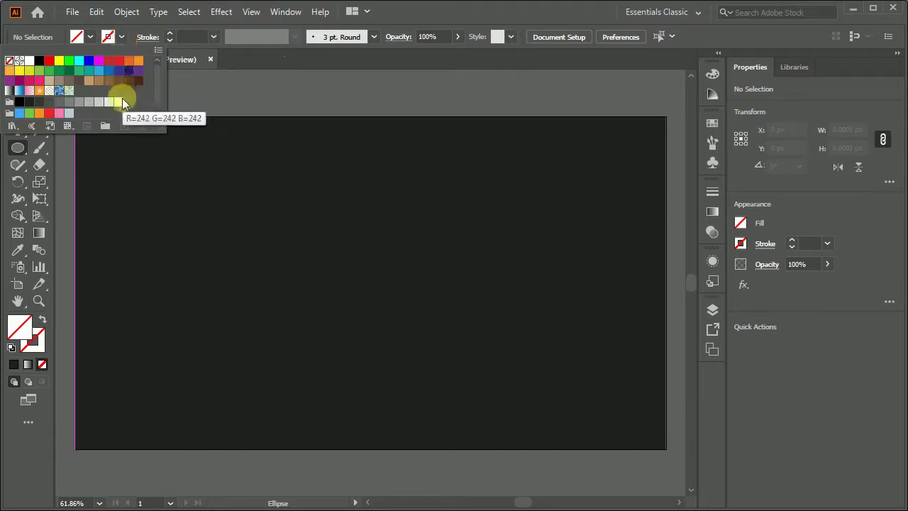
click(119, 102)
click(122, 37)
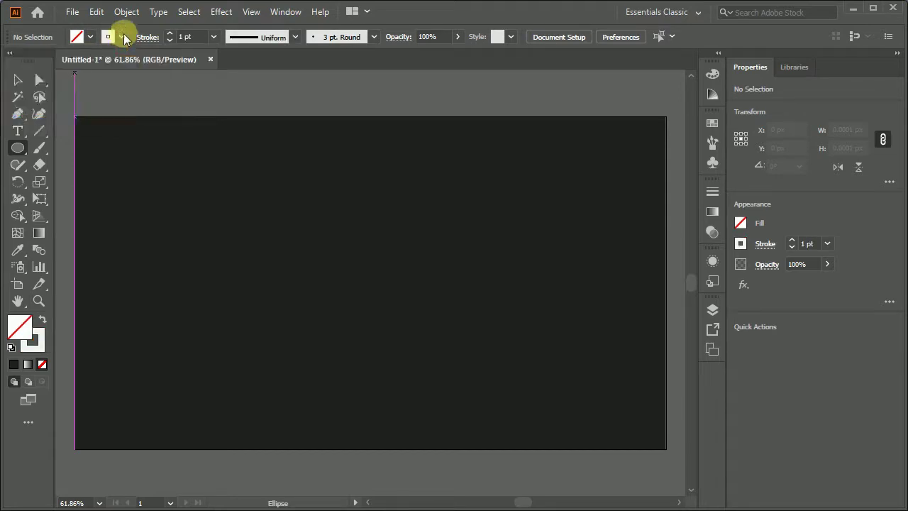
Create a 300 × 300 px circle centred on the artboard
alt+click(371, 286)
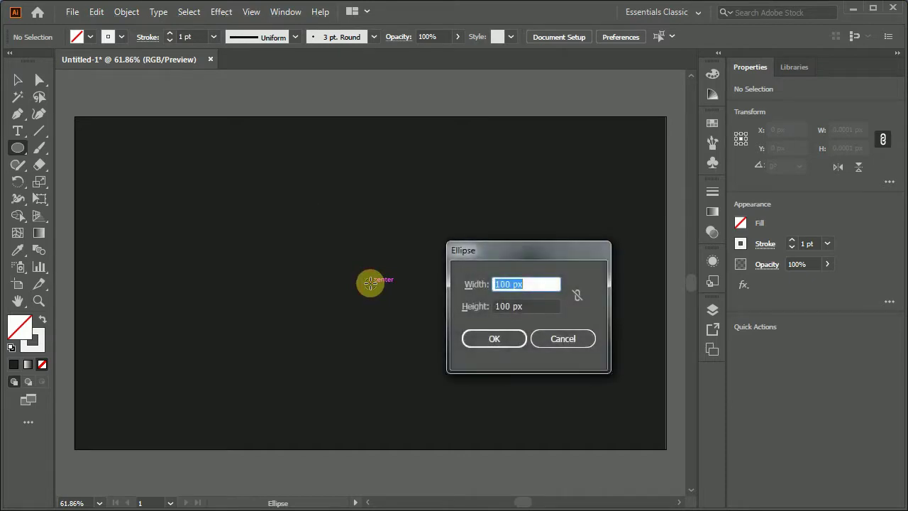
text(00)
key(Tab)
text(300)
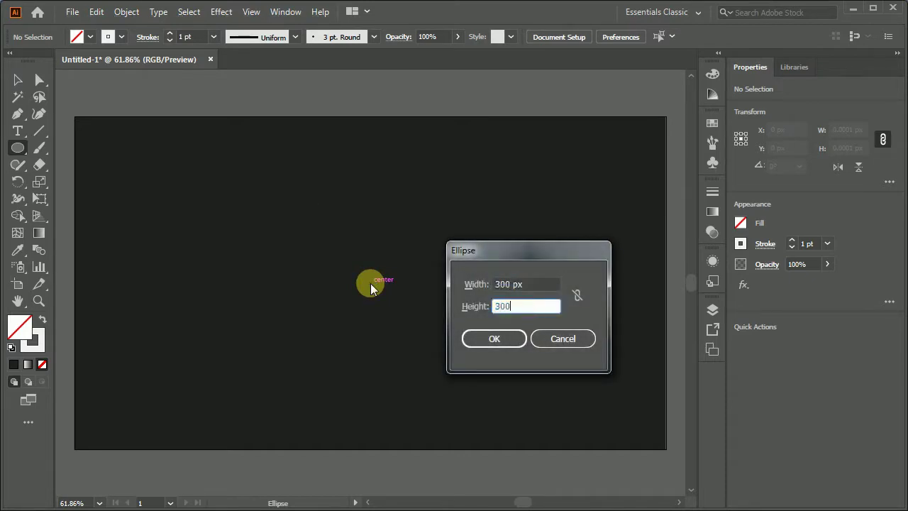
click(478, 341)
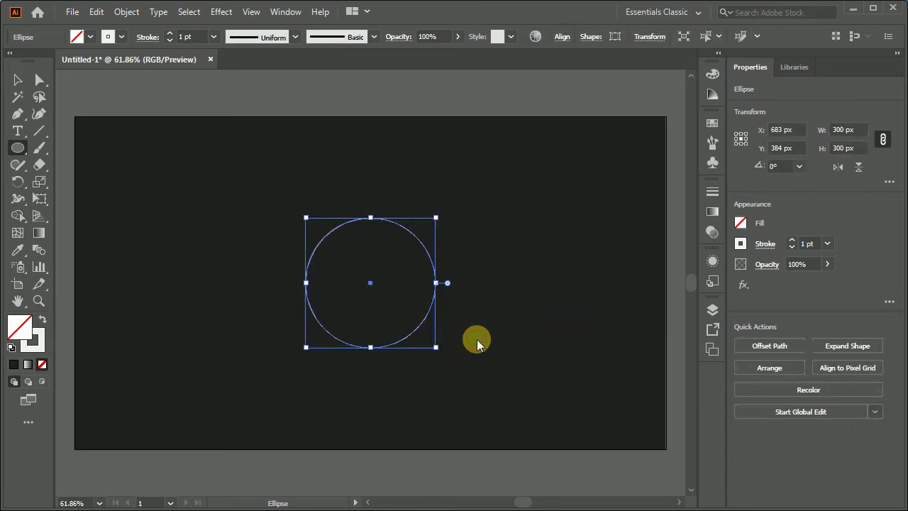
Draw a 600 × 600 px polar grid with 0 concentric and 180 radial dividers, centred on the circle
click(39, 131)
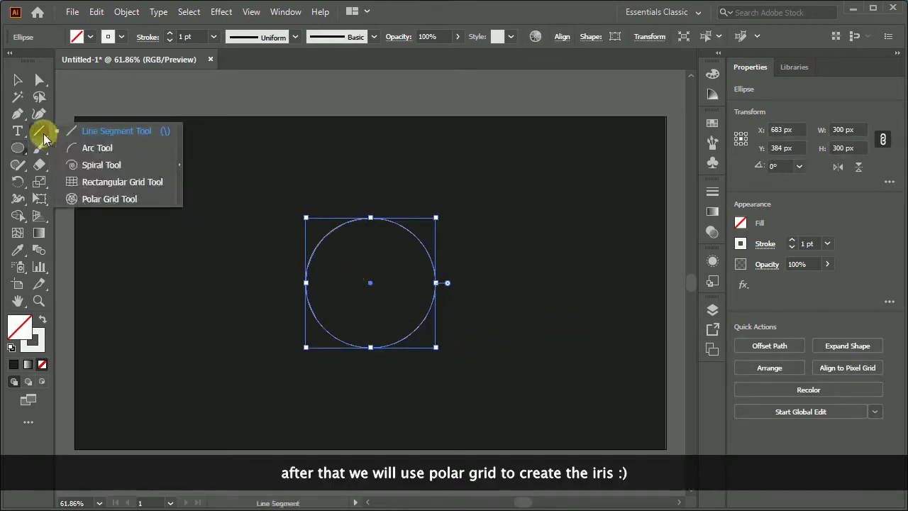
click(90, 198)
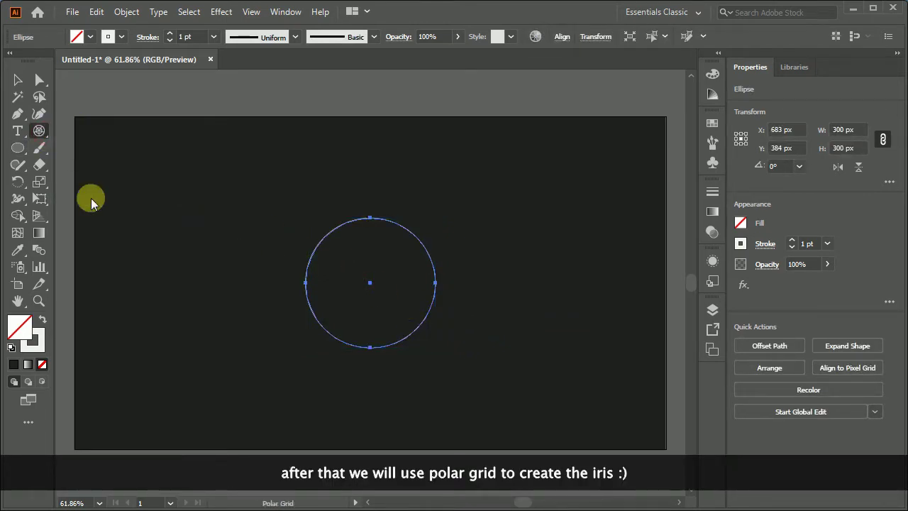
alt+click(365, 283)
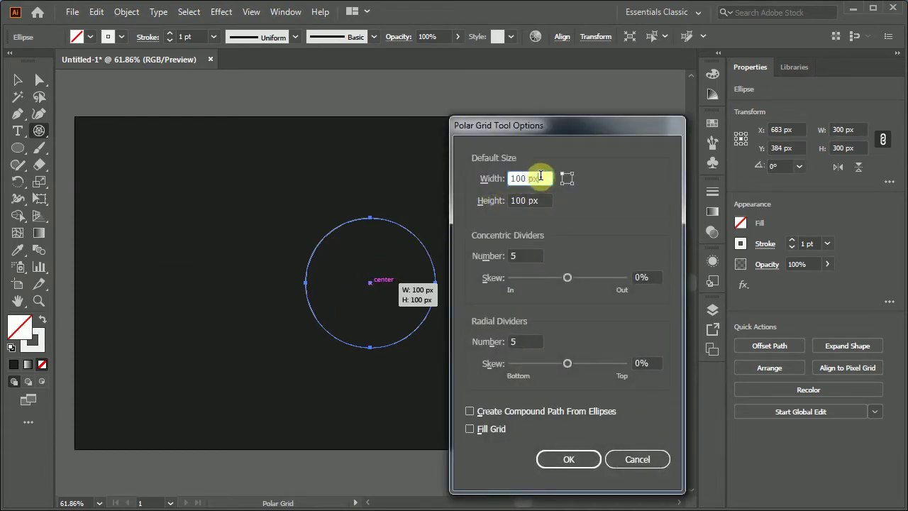
text(600)
key(Tab)
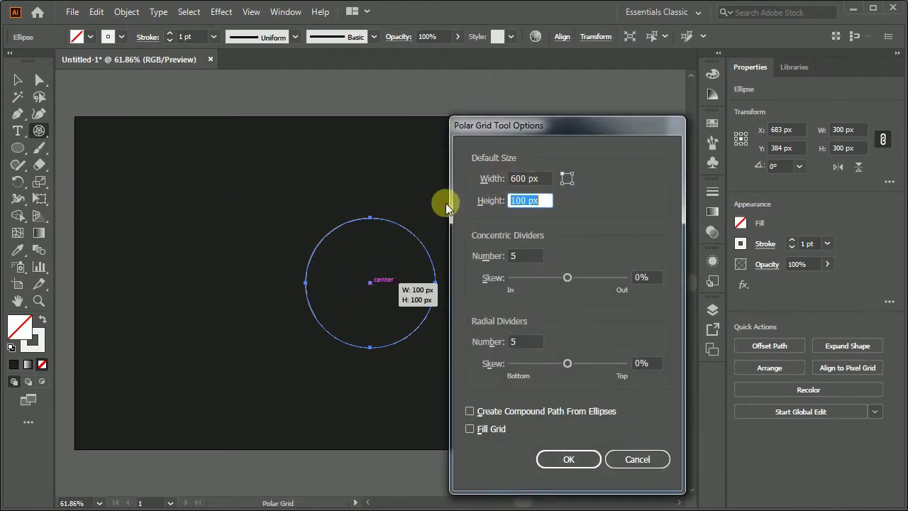
text(600)
key(Tab)
text(0)
key(Tab)
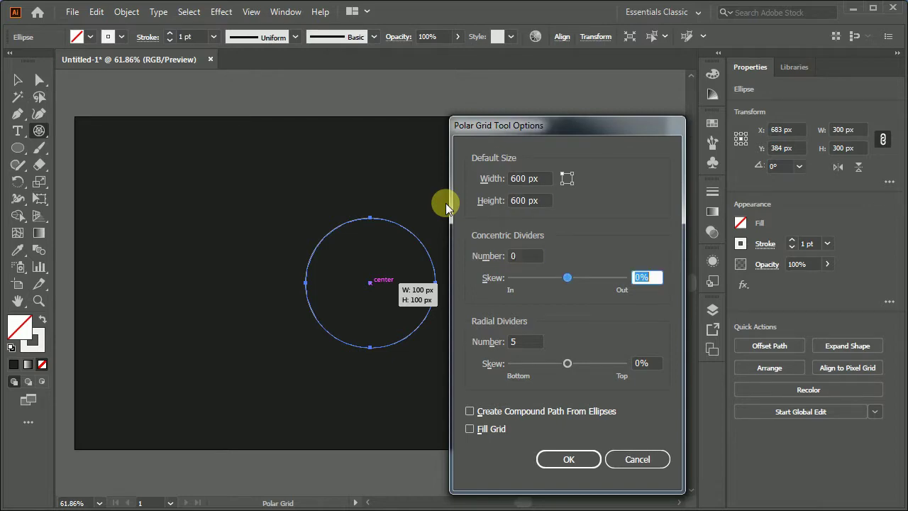
key(Tab)
text(180)
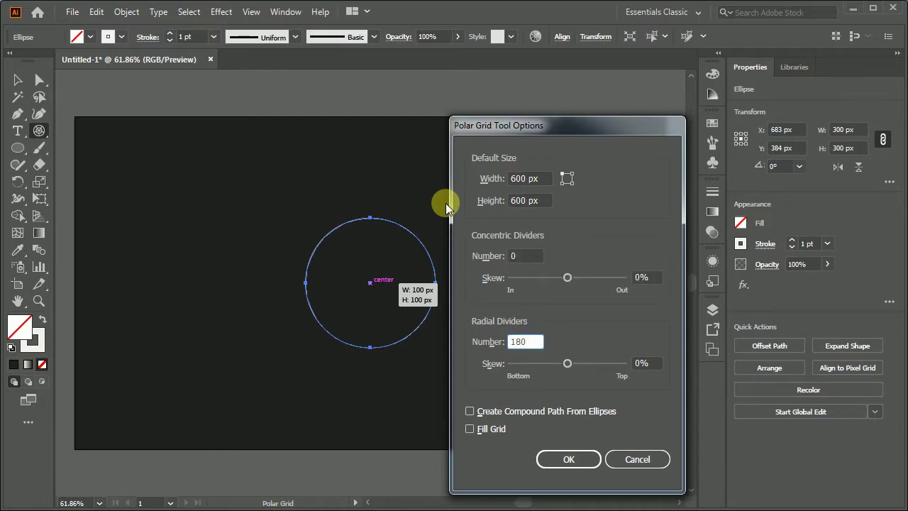
click(569, 457)
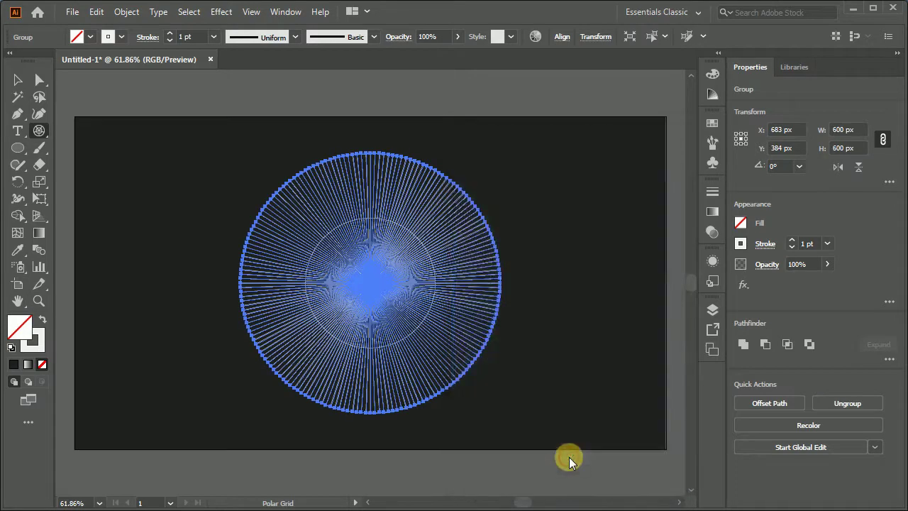
Delete the polar grid's outer circle while editing the group in isolation
click(20, 78)
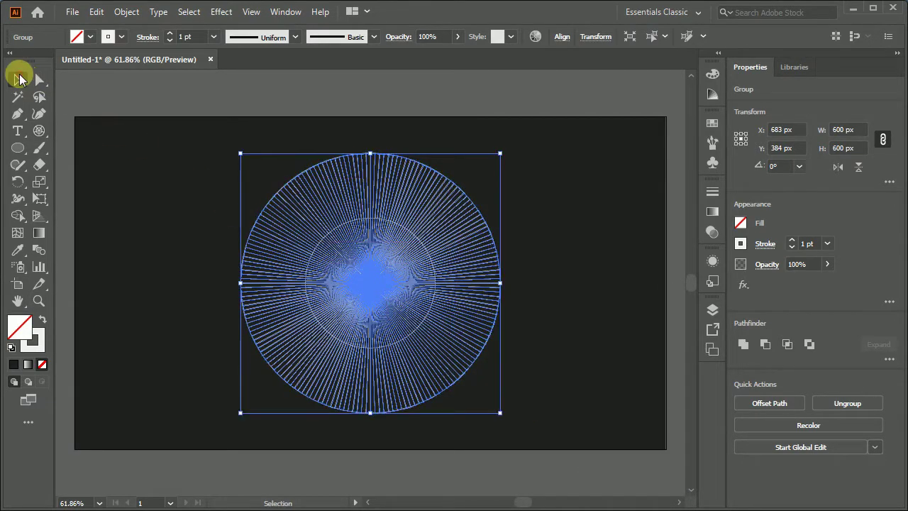
scroll(278, 176, up, 4)
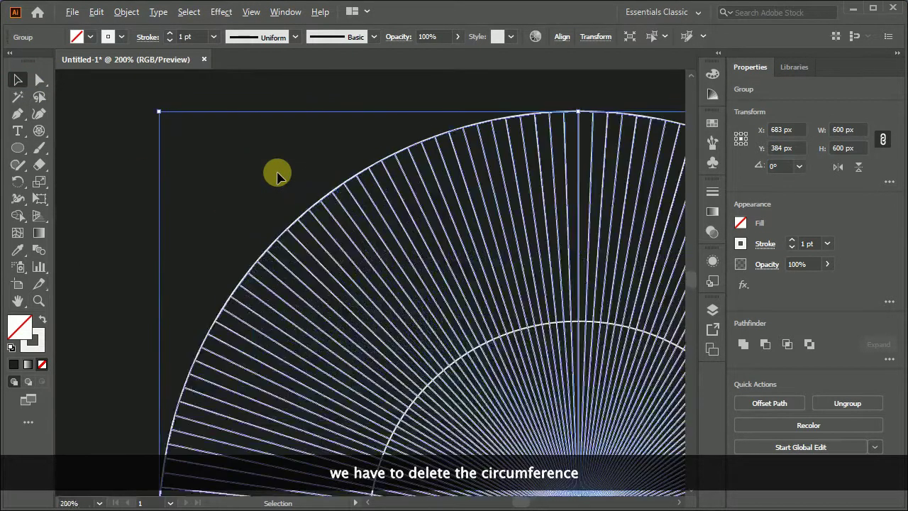
double_click(293, 229)
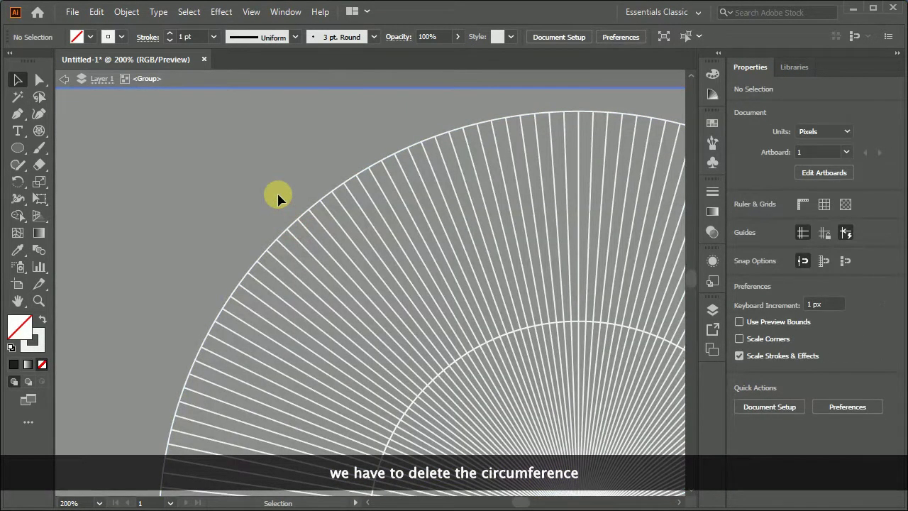
click(289, 228)
key(Delete)
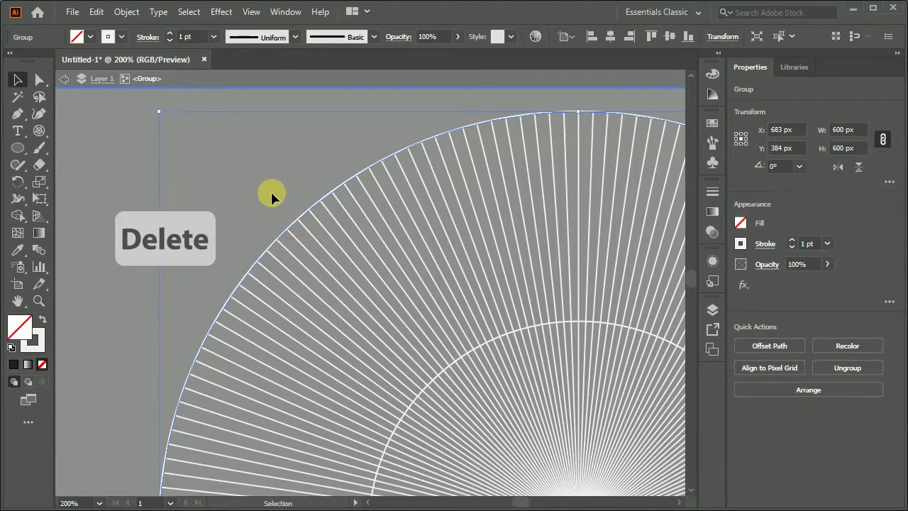
Exit isolation mode and select the inner 300 px circle
click(65, 79)
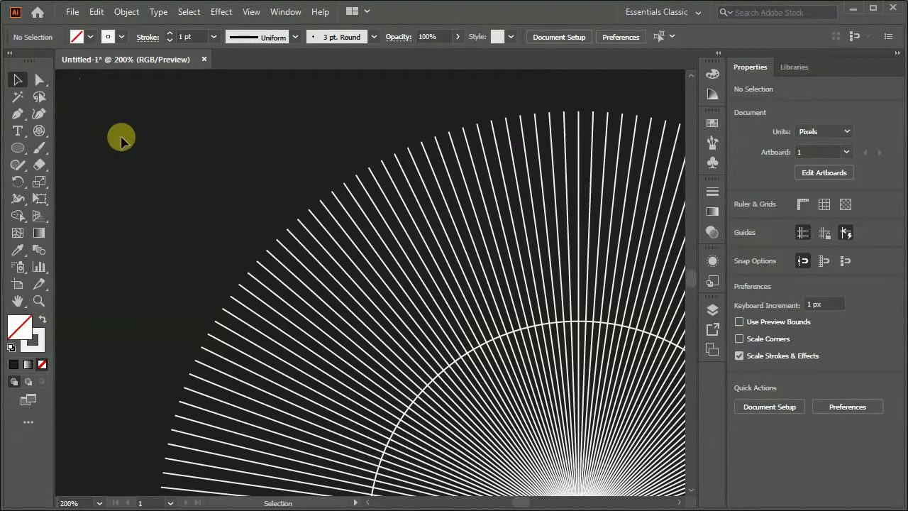
scroll(503, 369, up, 4)
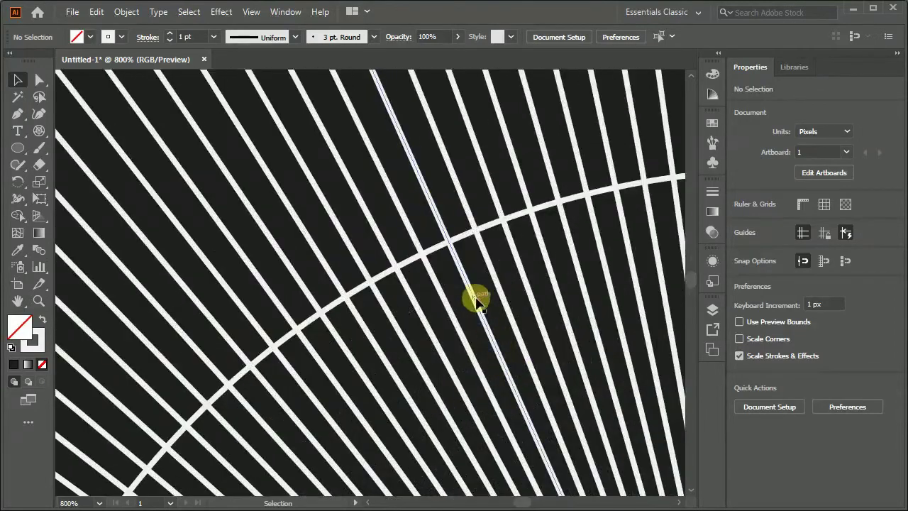
click(461, 236)
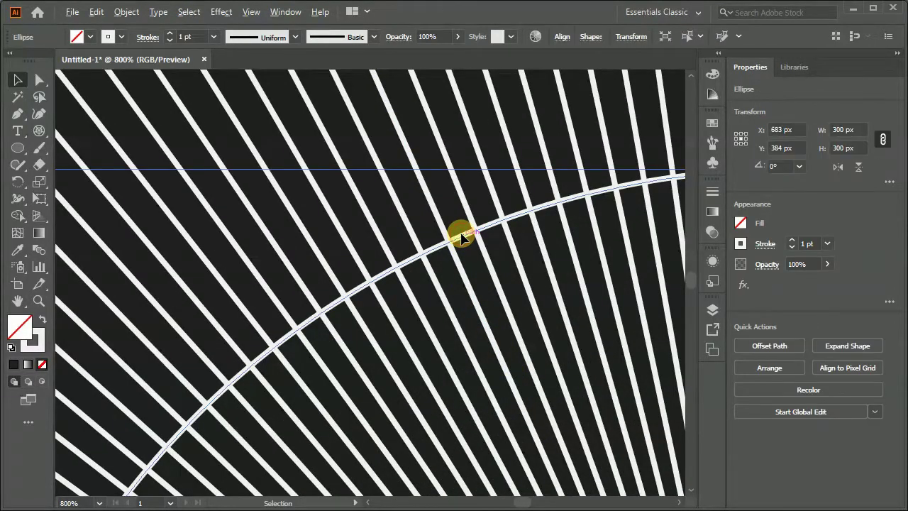
scroll(461, 236, down, 5)
Apply a Roughen effect to the circle with Smooth points
scroll(528, 332, down, 2)
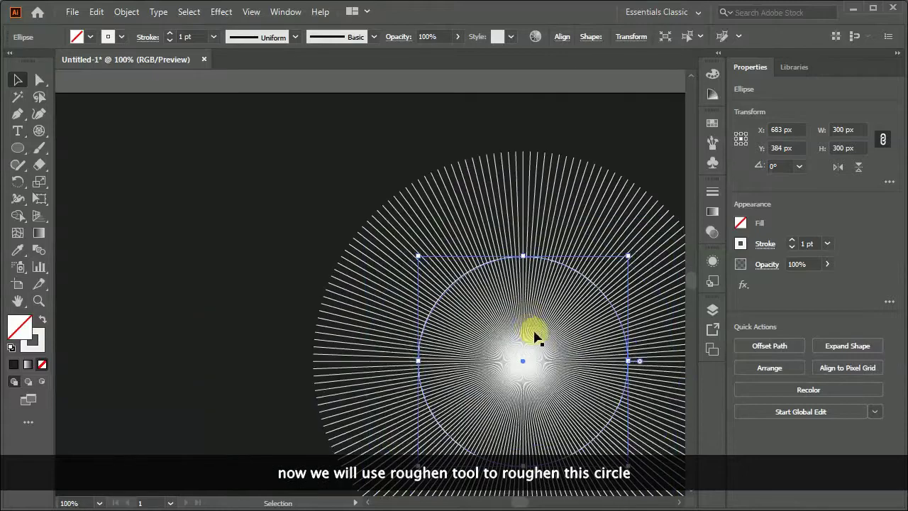
drag(532, 334, 458, 300)
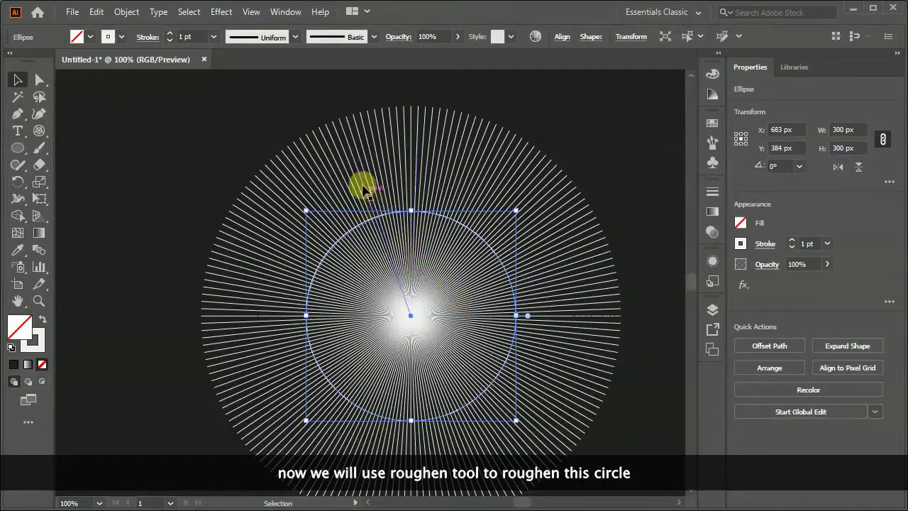
click(223, 12)
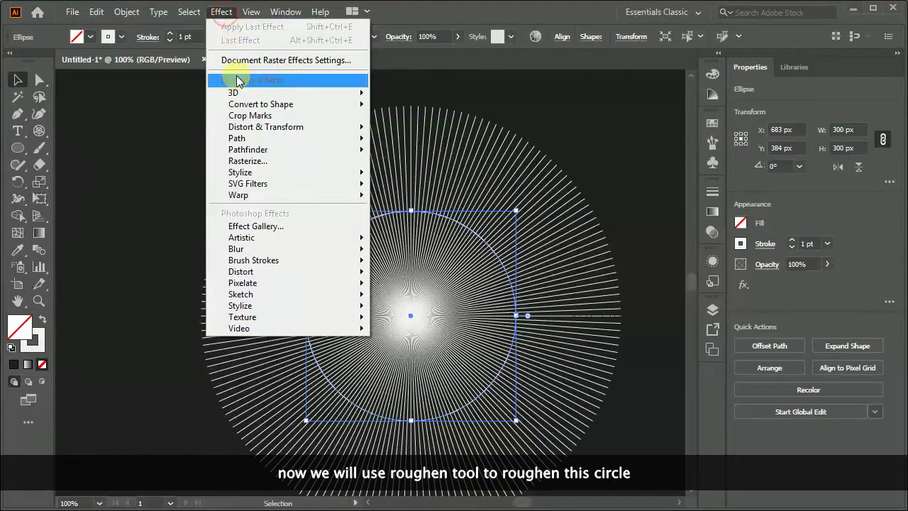
mouse_move(266, 127)
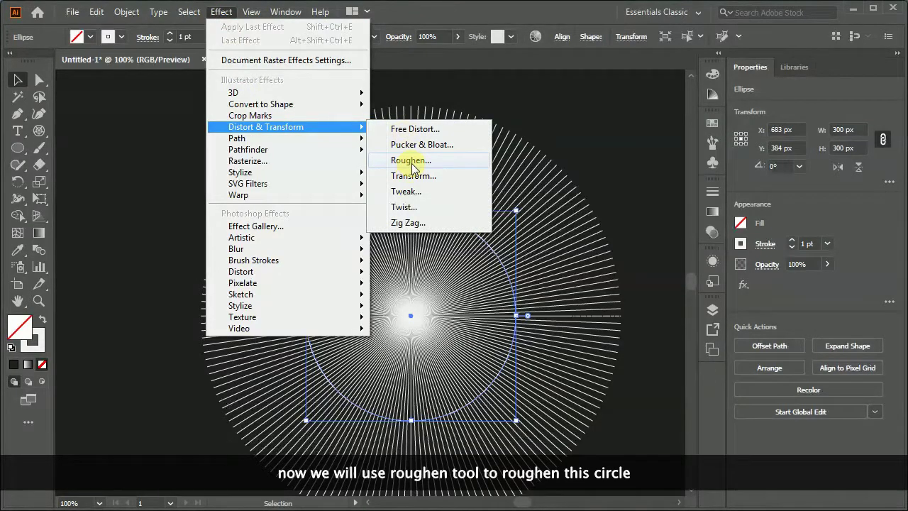
click(410, 160)
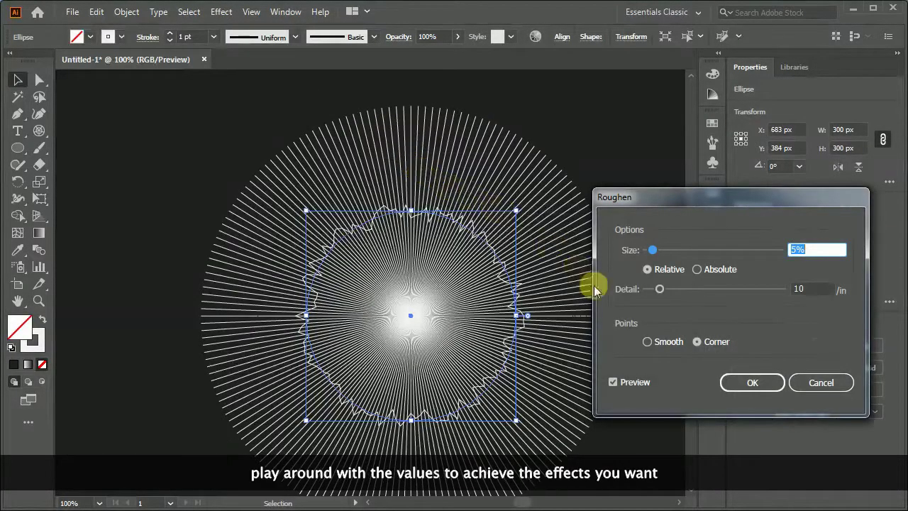
click(647, 342)
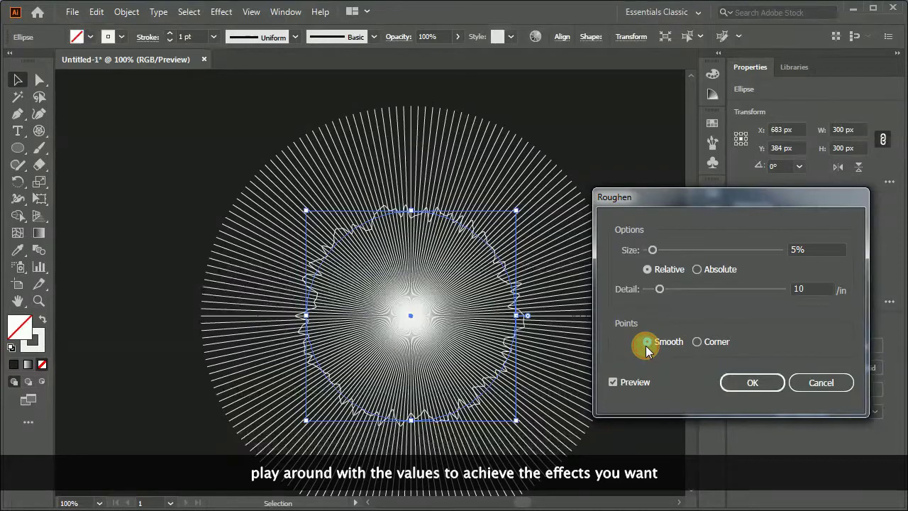
Set the Roughen detail to 6/in and size to 5%, and confirm
double_click(806, 289)
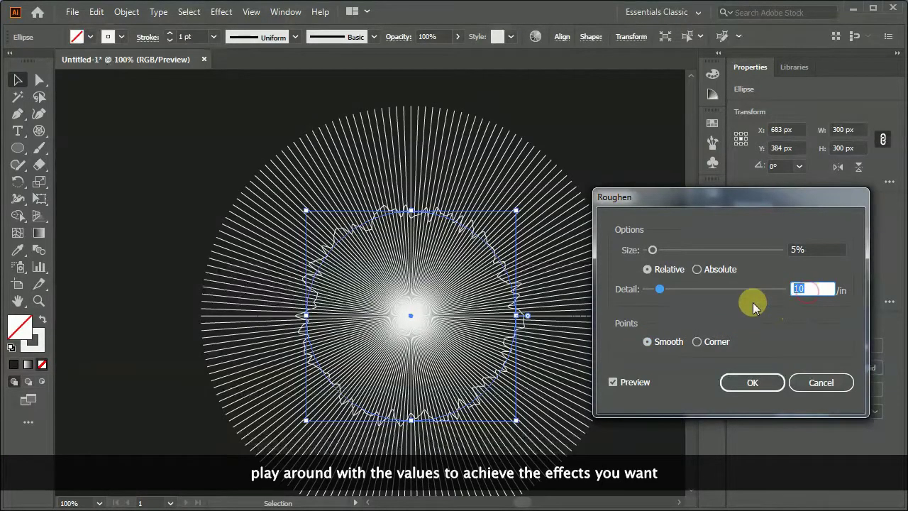
text(5)
double_click(806, 289)
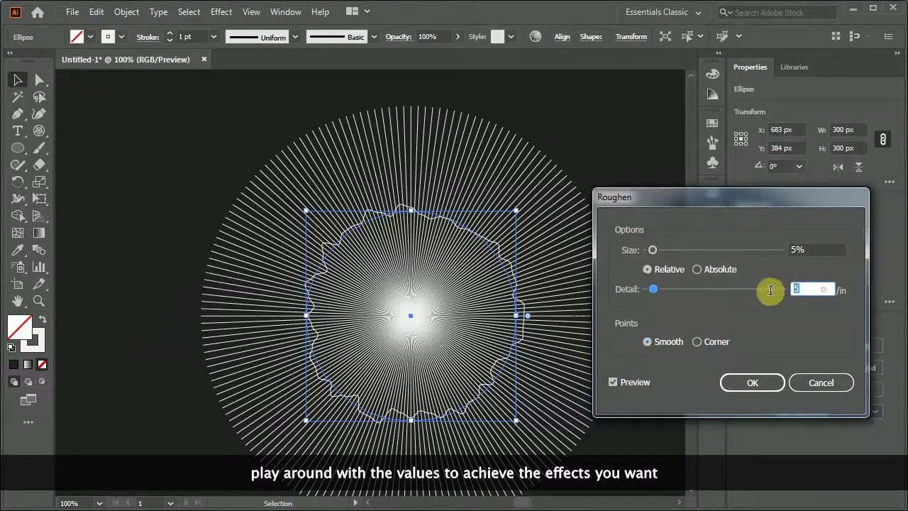
text(6)
key(Tab)
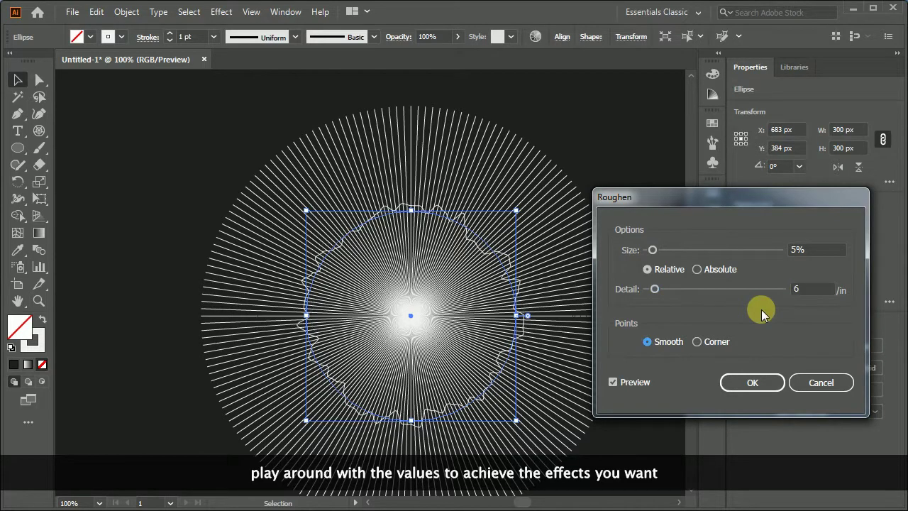
double_click(792, 249)
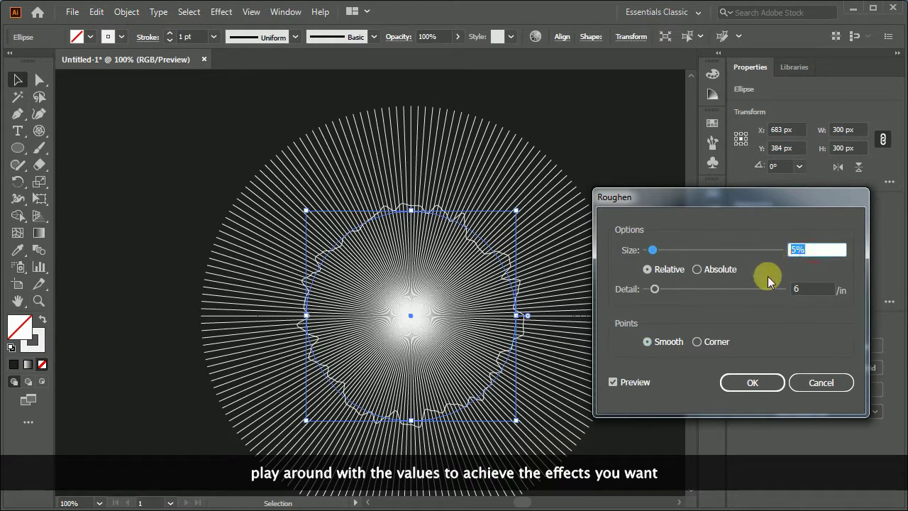
text(10)
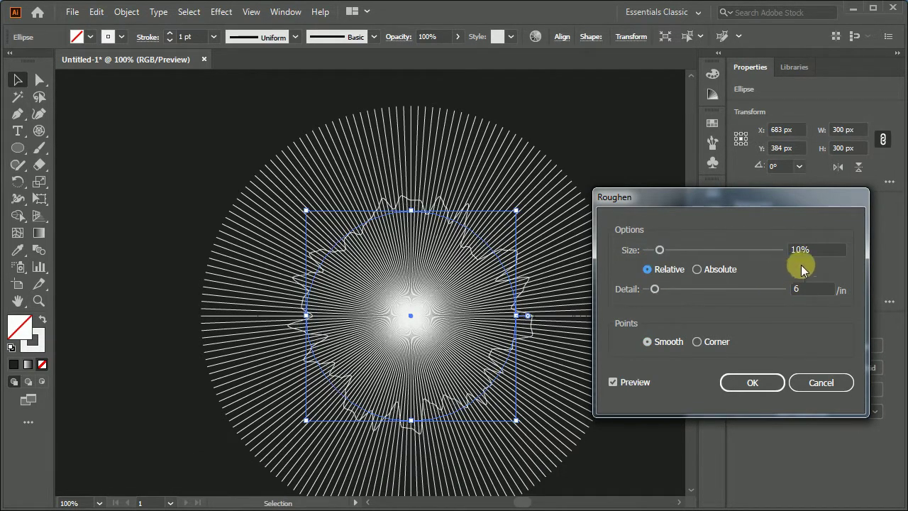
double_click(783, 249)
text(5)
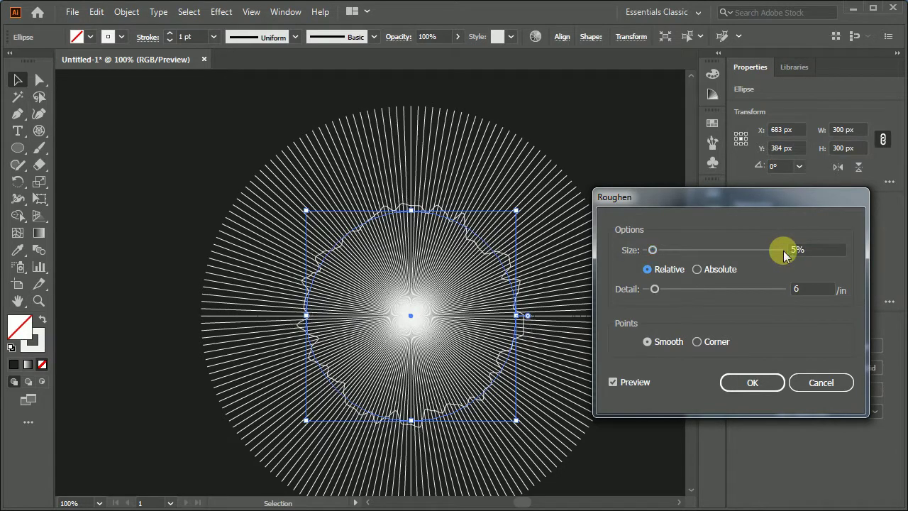
click(757, 382)
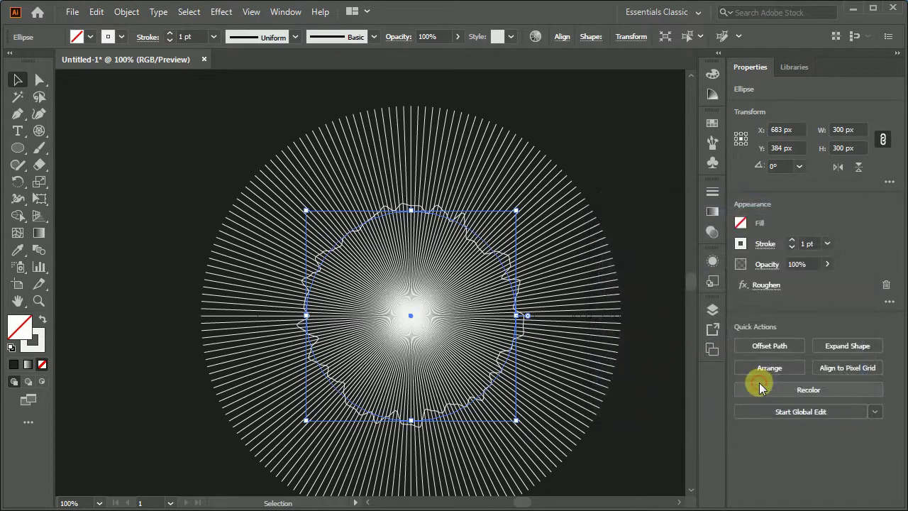
scroll(521, 293, down, 1)
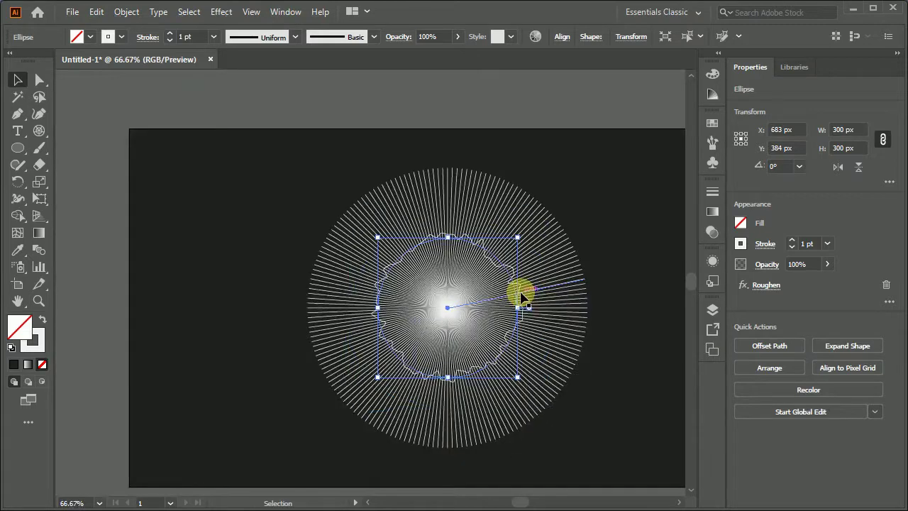
Expand the roughened circle and delete the ray region inside it with Shape Builder
click(127, 13)
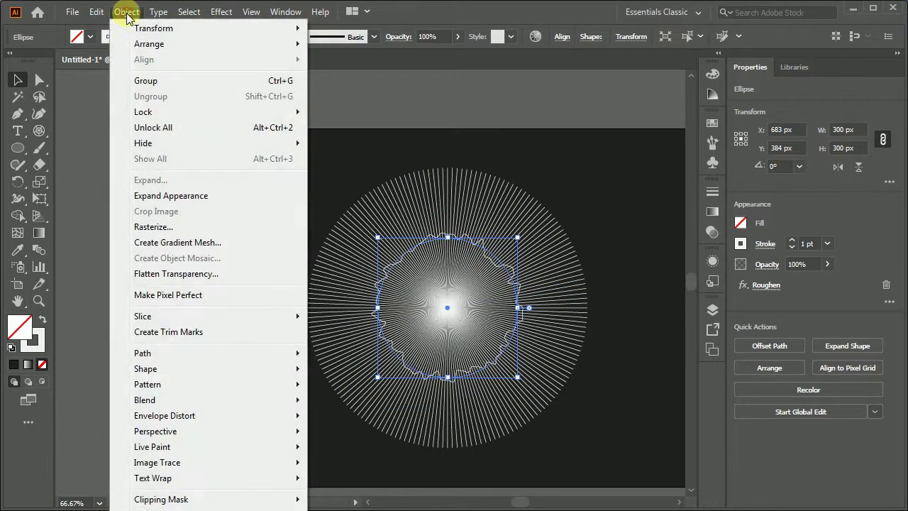
click(144, 196)
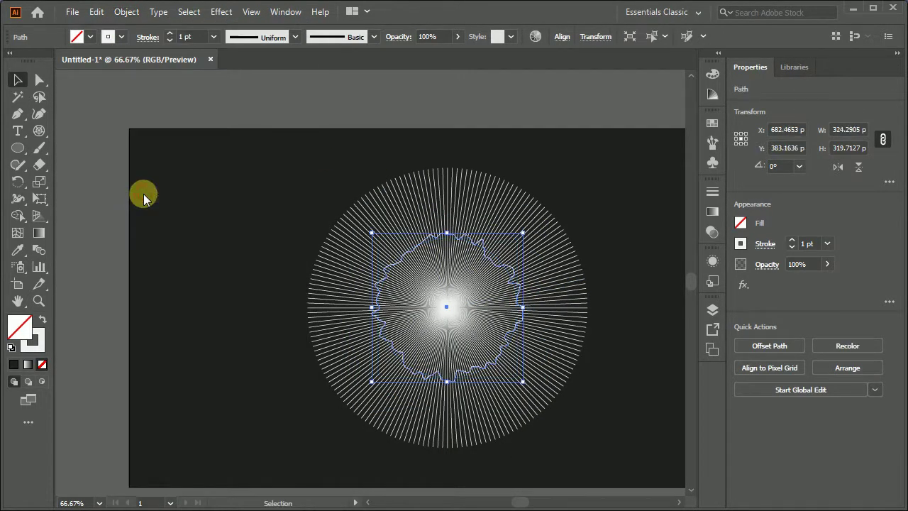
drag(173, 160, 625, 449)
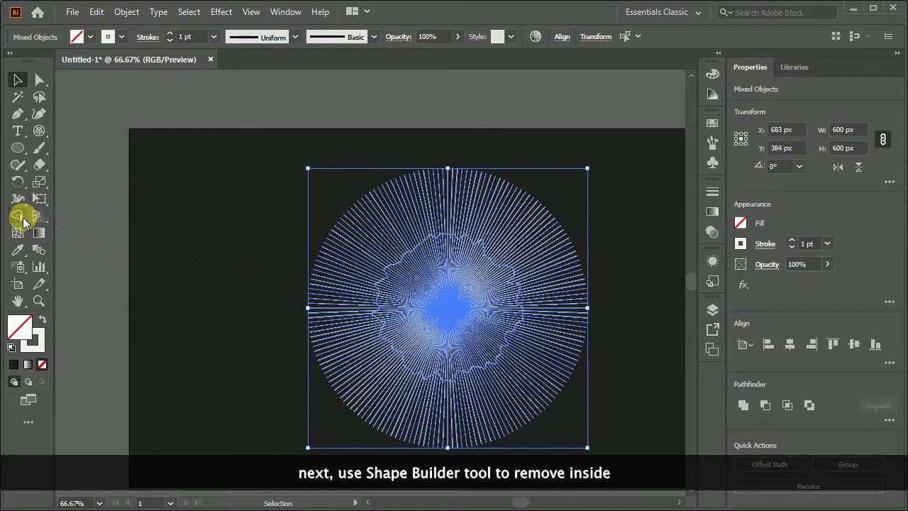
click(22, 219)
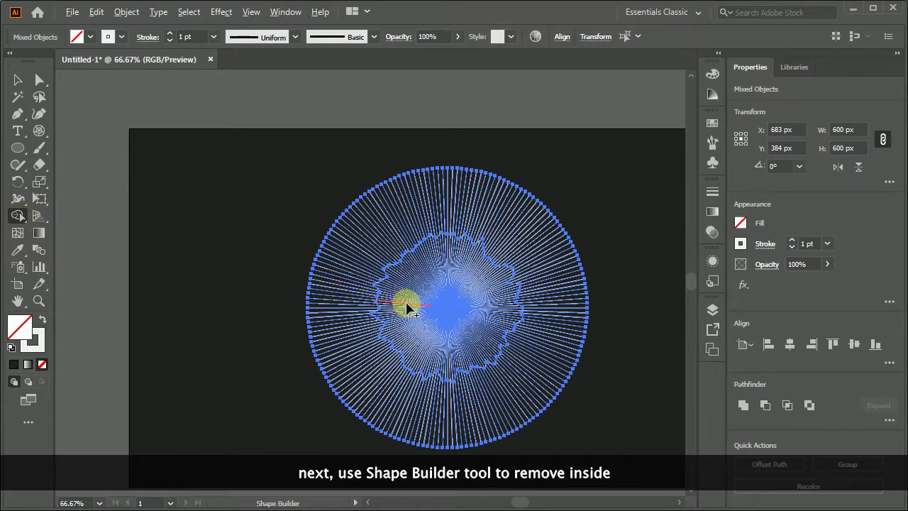
drag(406, 302, 404, 291)
click(202, 184)
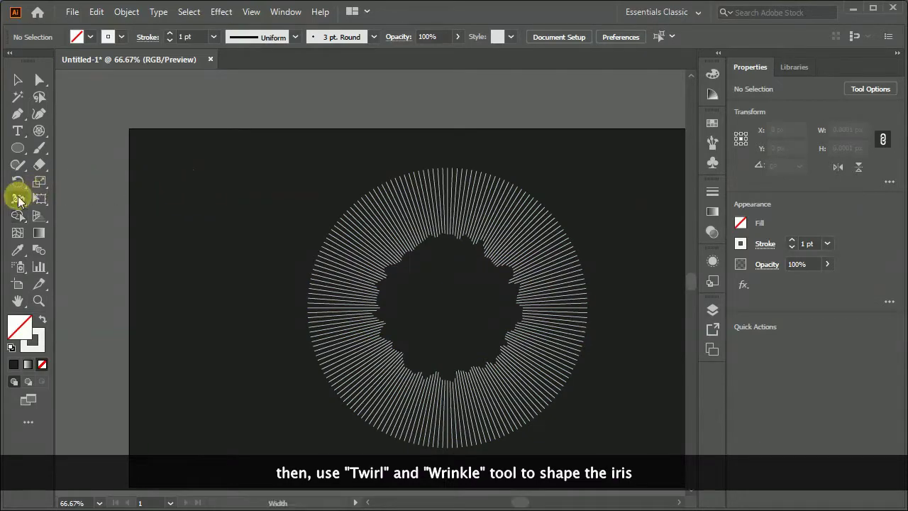
Twirl the rays into a spiral with a 600 px, 15% intensity, 20° rate Twirl tool
drag(18, 201, 57, 234)
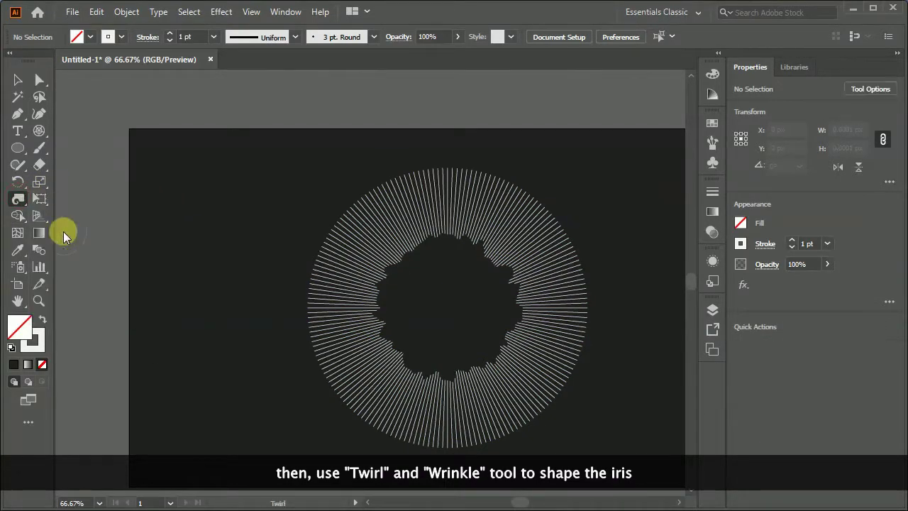
double_click(18, 201)
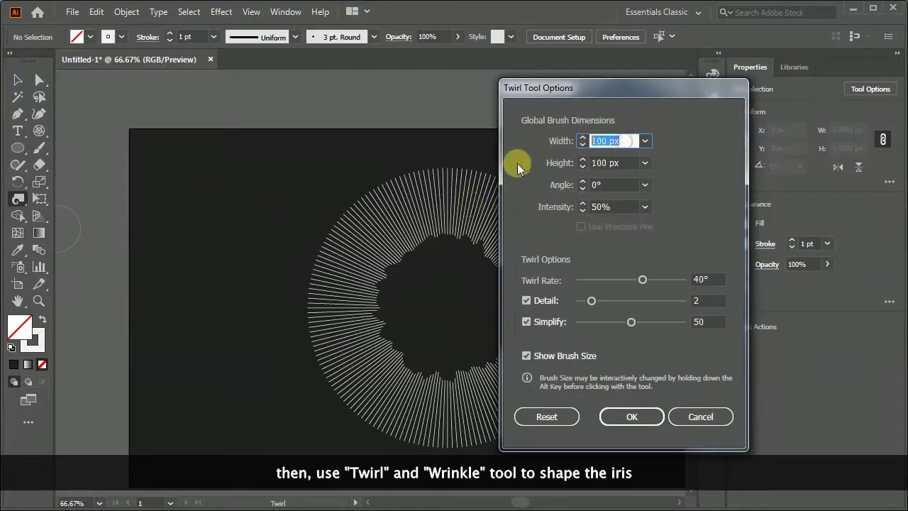
text(600)
key(Tab)
text(600)
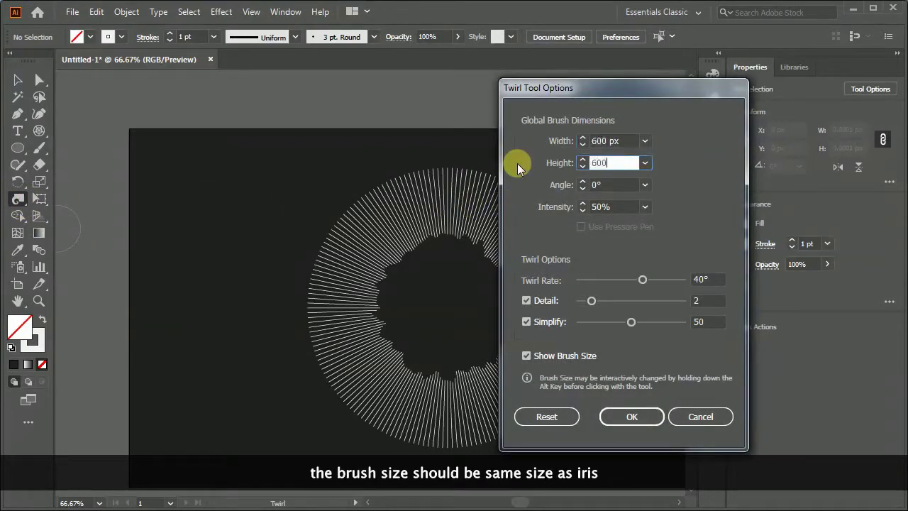
key(Tab)
key(Tab)
text(15)
key(Tab)
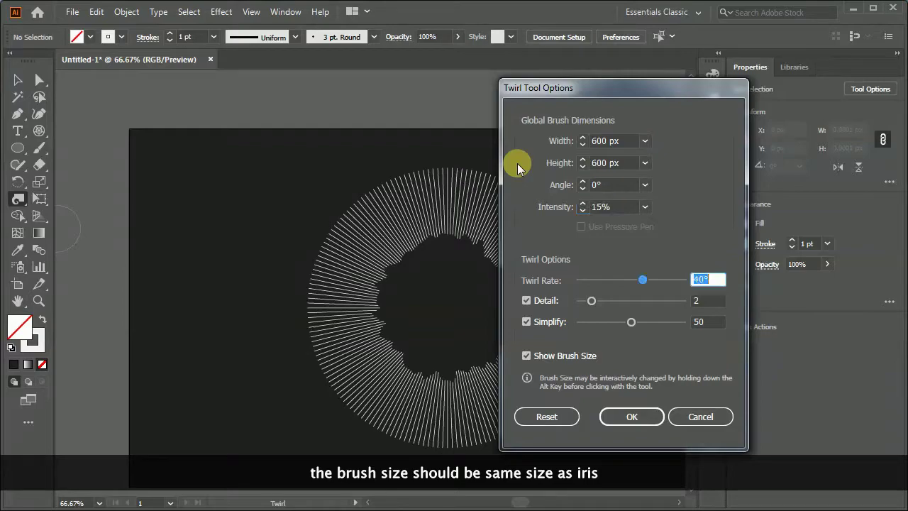
text(20)
key(Tab)
click(624, 414)
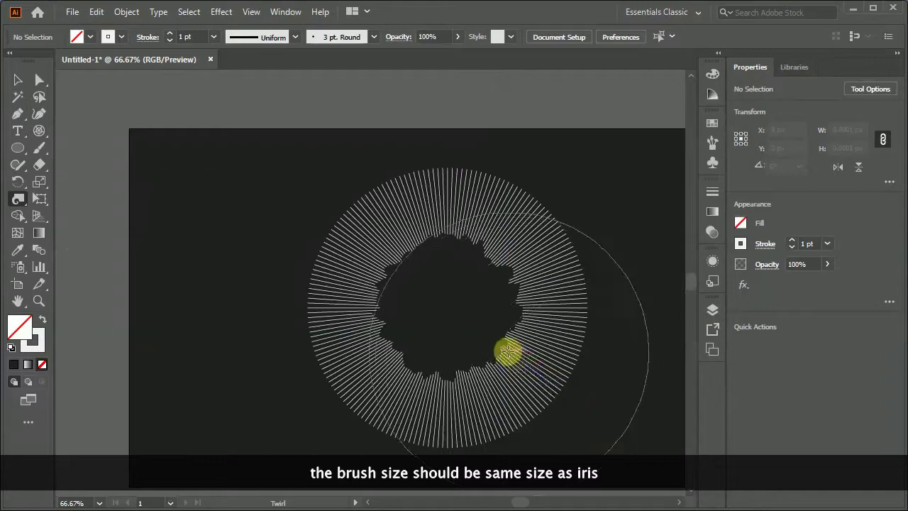
drag(446, 304, 446, 304)
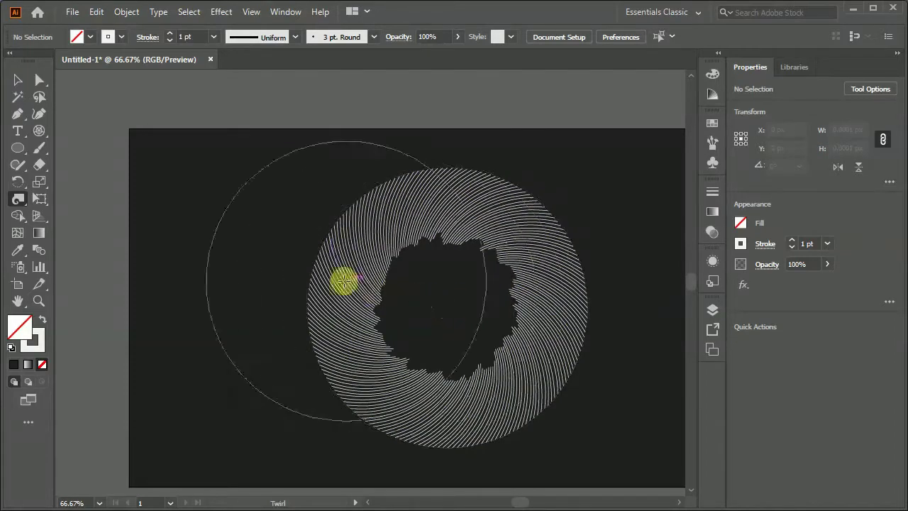
click(20, 202)
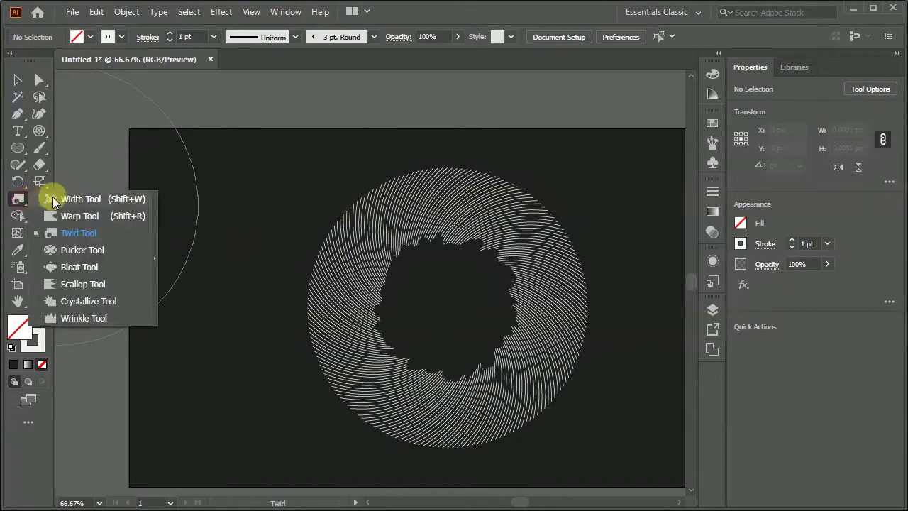
Set the Wrinkle tool to 50% horizontal and 50% vertical wrinkle
click(82, 318)
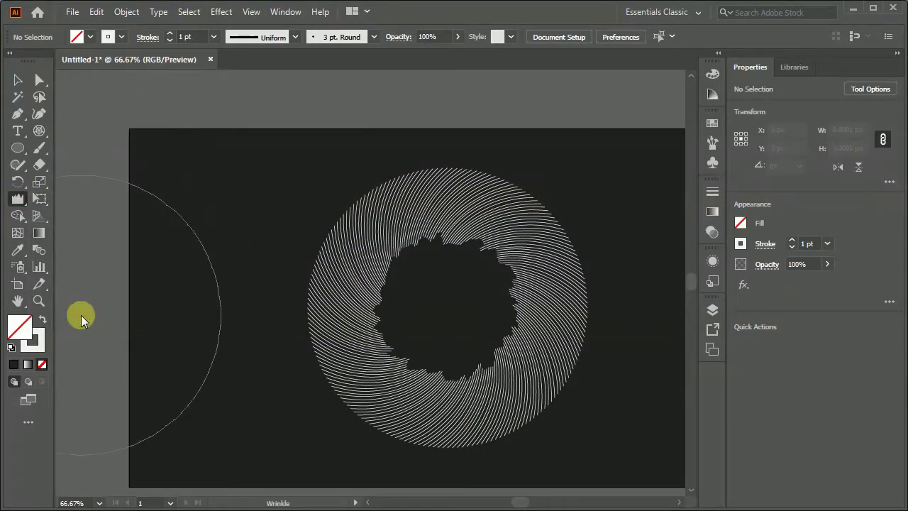
double_click(18, 199)
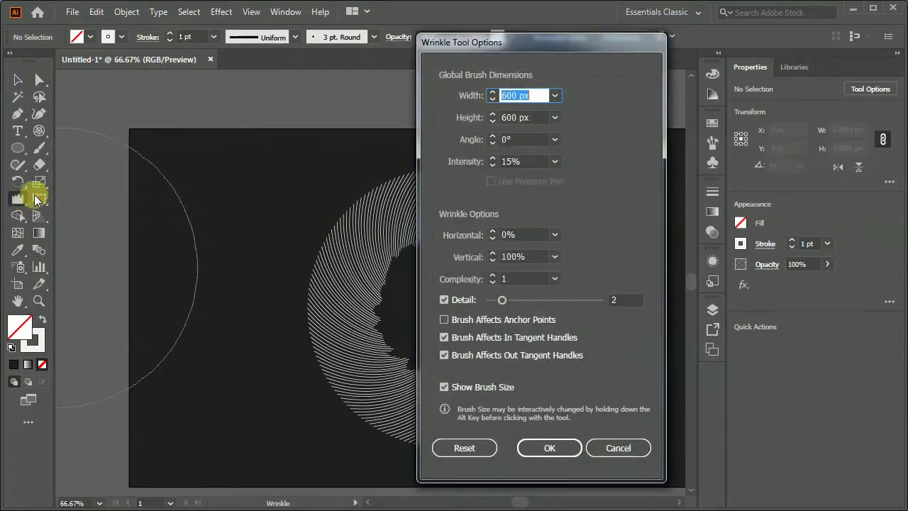
double_click(500, 234)
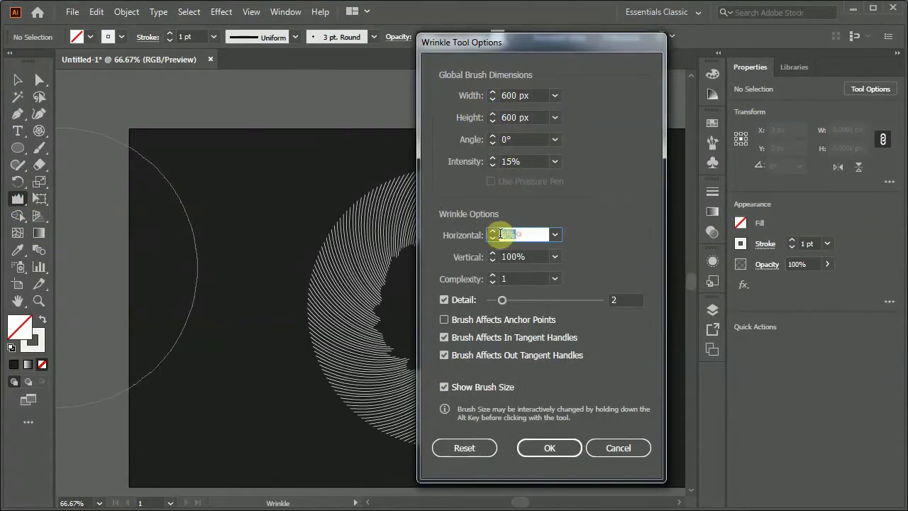
key(Tab)
text(50)
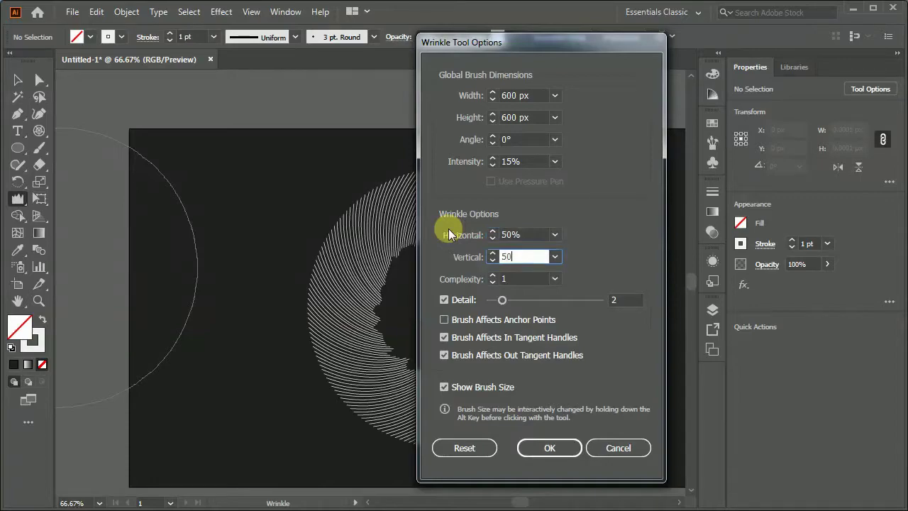
key(Tab)
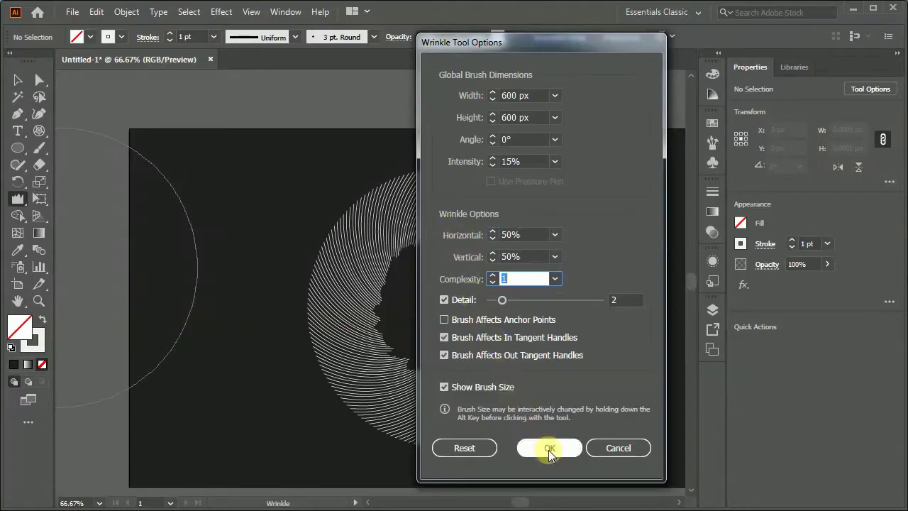
click(548, 449)
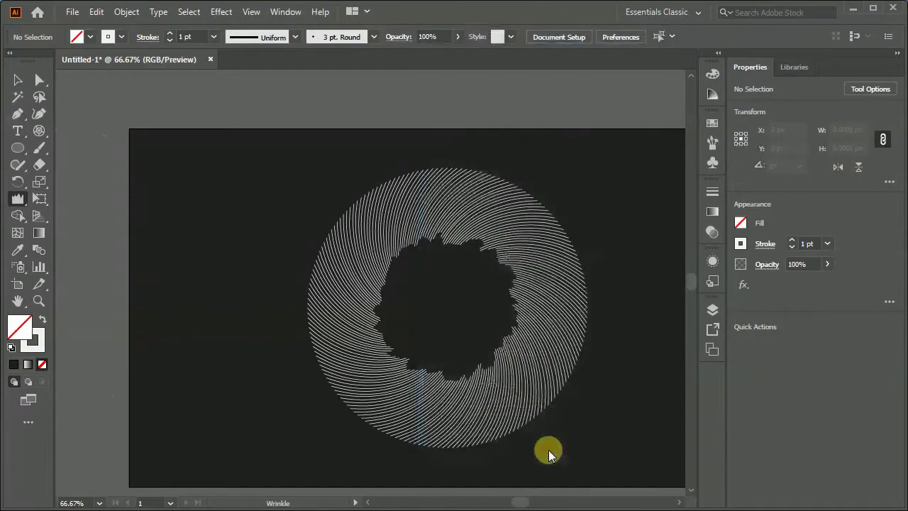
Wrinkle the spiral iris lines with five clicks at the centre
click(445, 307)
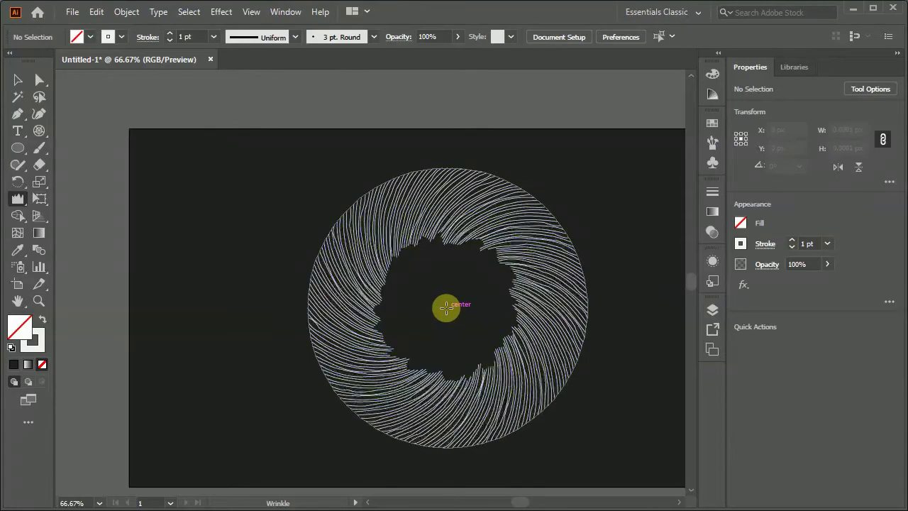
click(445, 307)
click(445, 307)
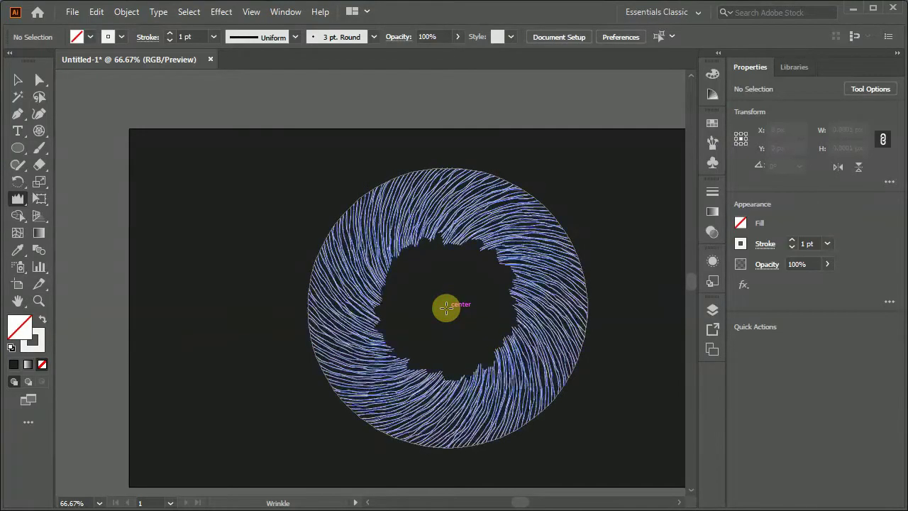
click(445, 307)
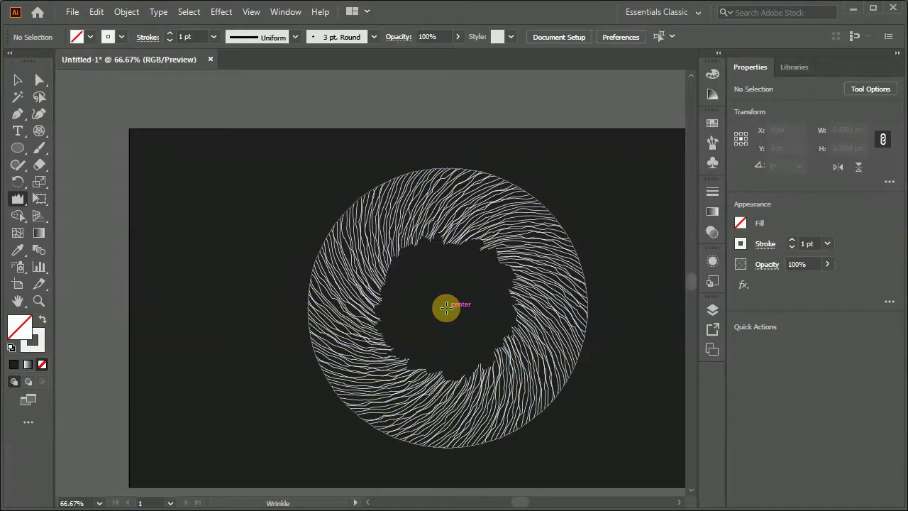
click(446, 307)
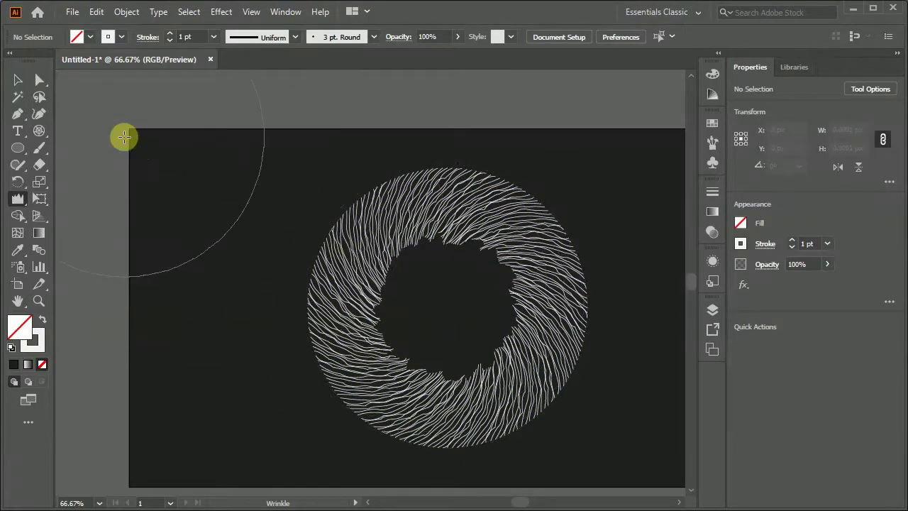
click(18, 79)
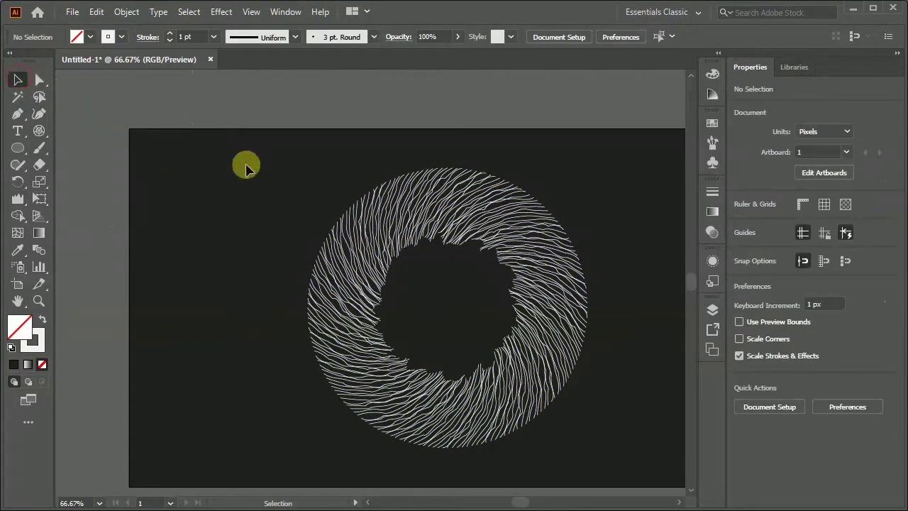
Put Arrow 21 round-dot arrowheads on both ends of every iris line
drag(259, 172, 572, 417)
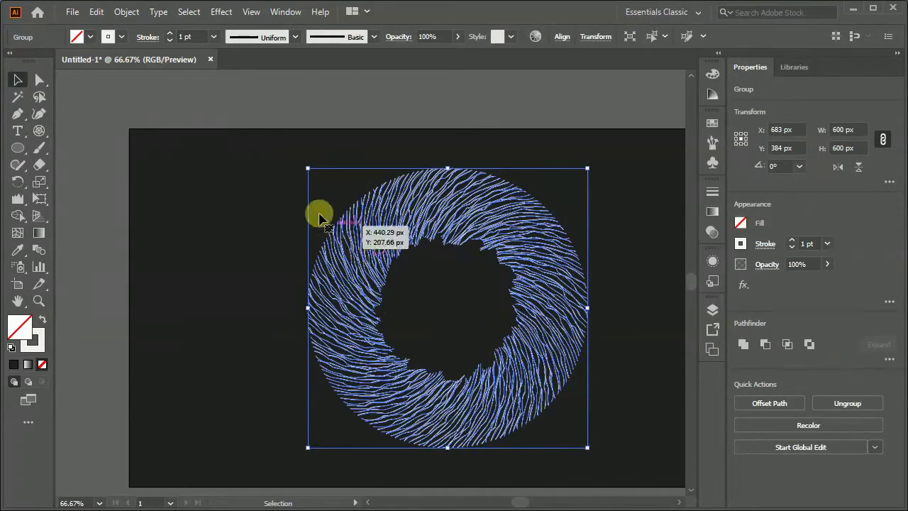
click(146, 37)
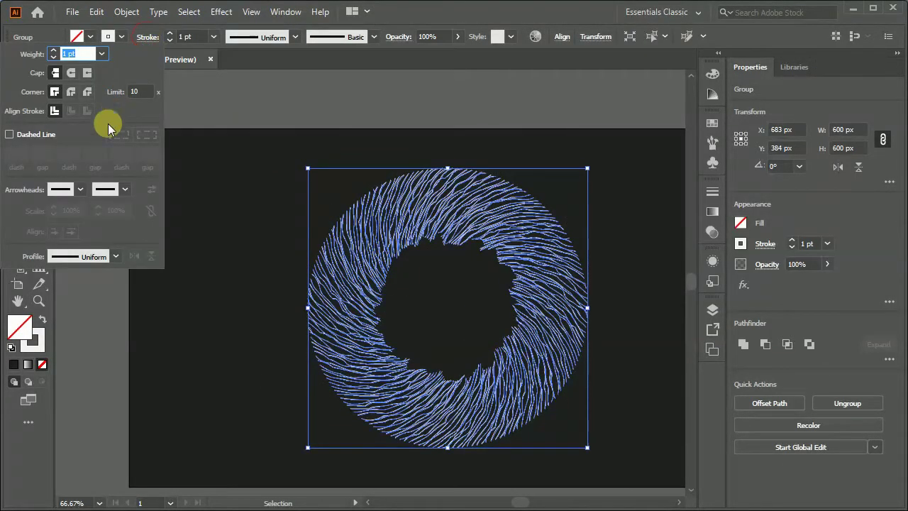
click(77, 189)
scroll(60, 276, down, 3)
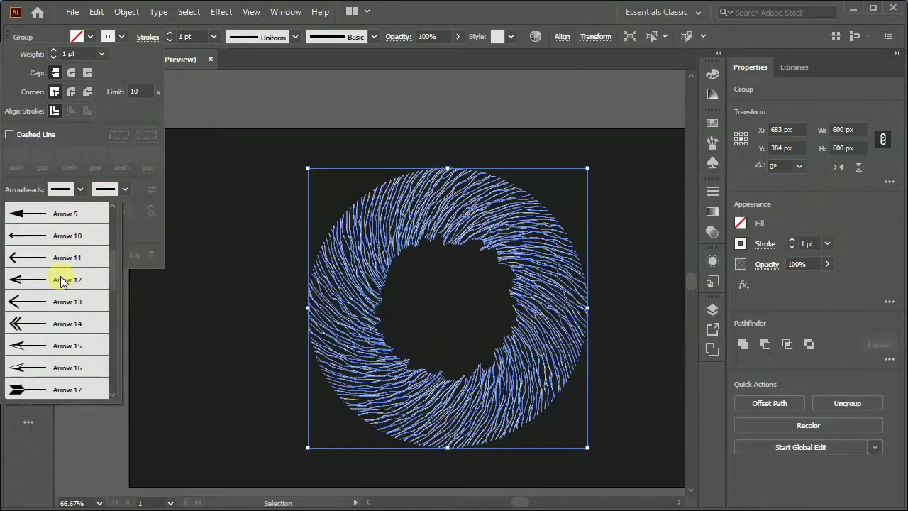
scroll(60, 276, down, 2)
click(44, 346)
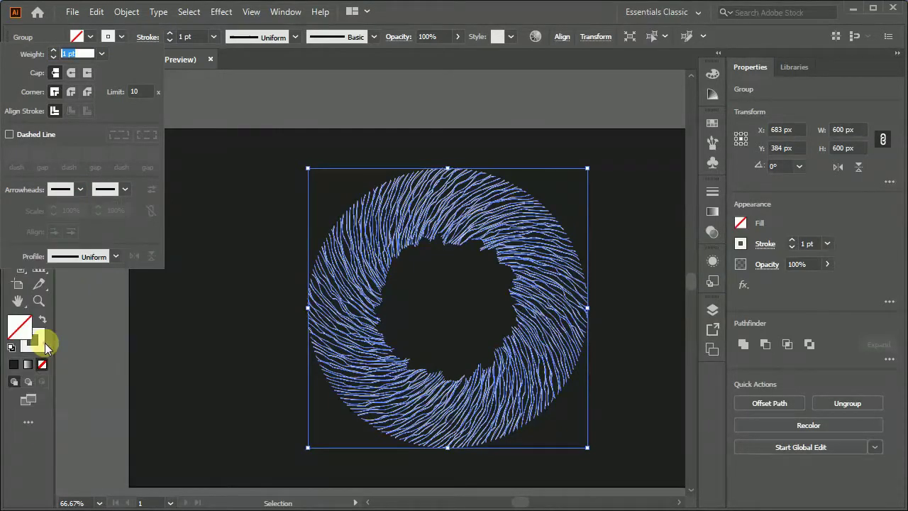
click(121, 191)
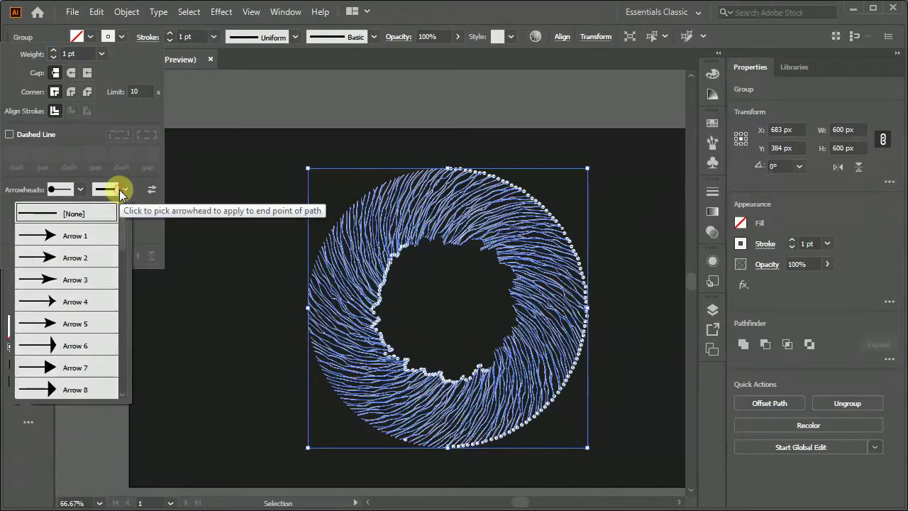
scroll(81, 278, down, 5)
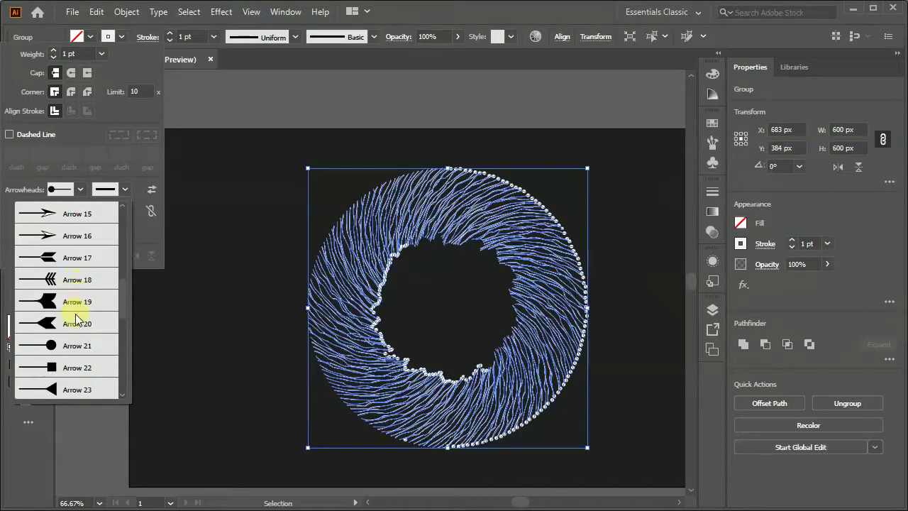
click(69, 343)
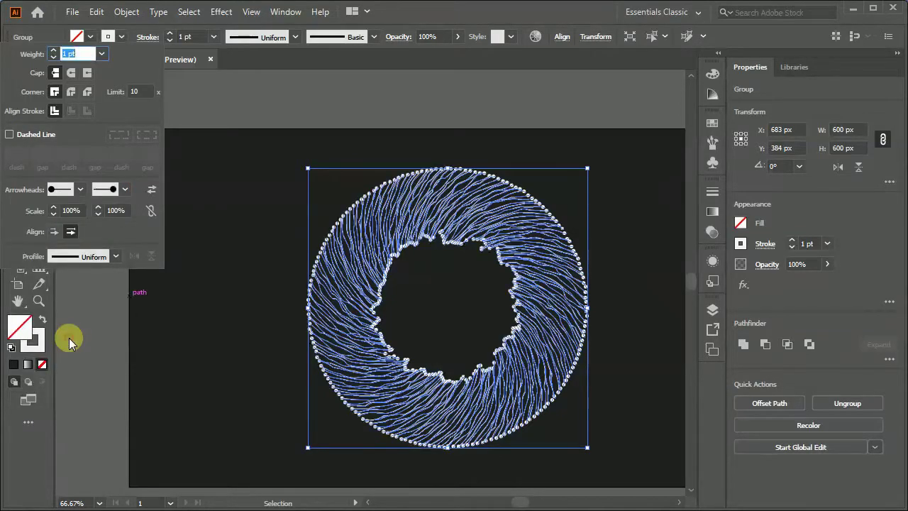
Link the start and end arrowhead scales and set them to 55%
click(149, 212)
click(117, 211)
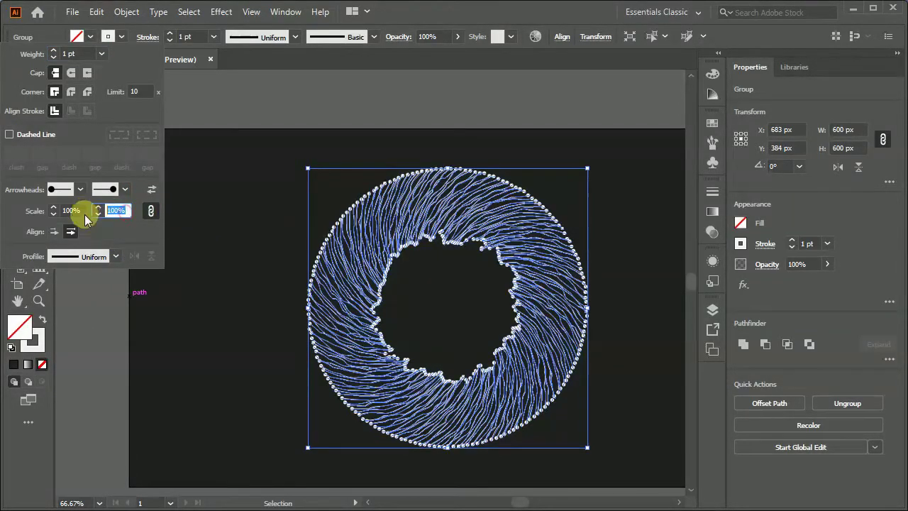
text(55)
key(Tab)
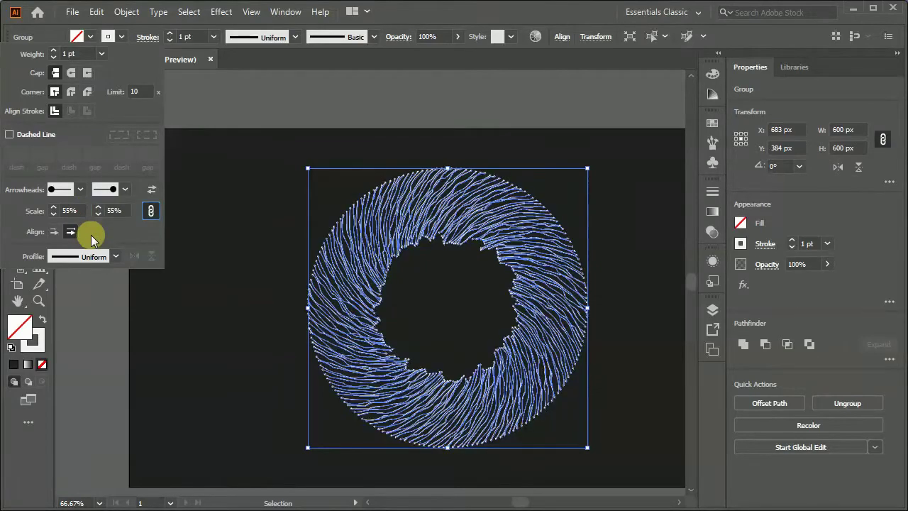
click(144, 38)
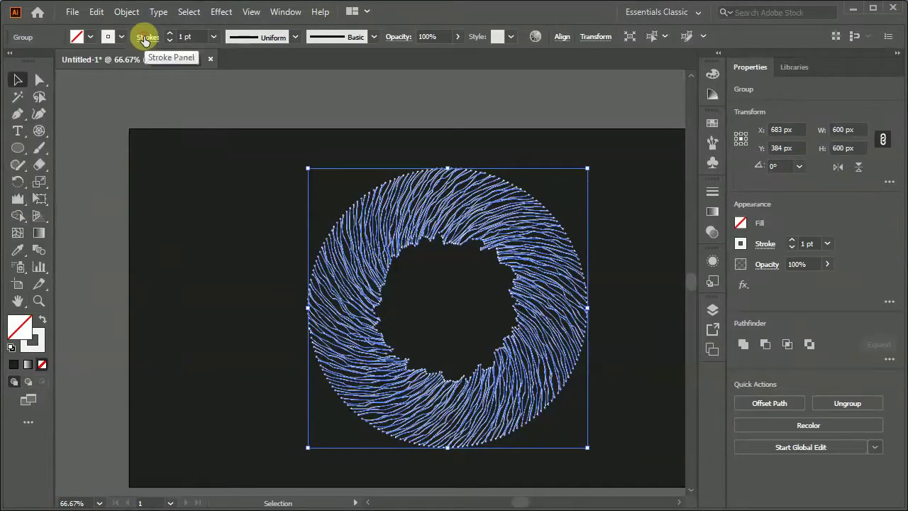
Draw a 610 px circle centred on the iris
click(140, 170)
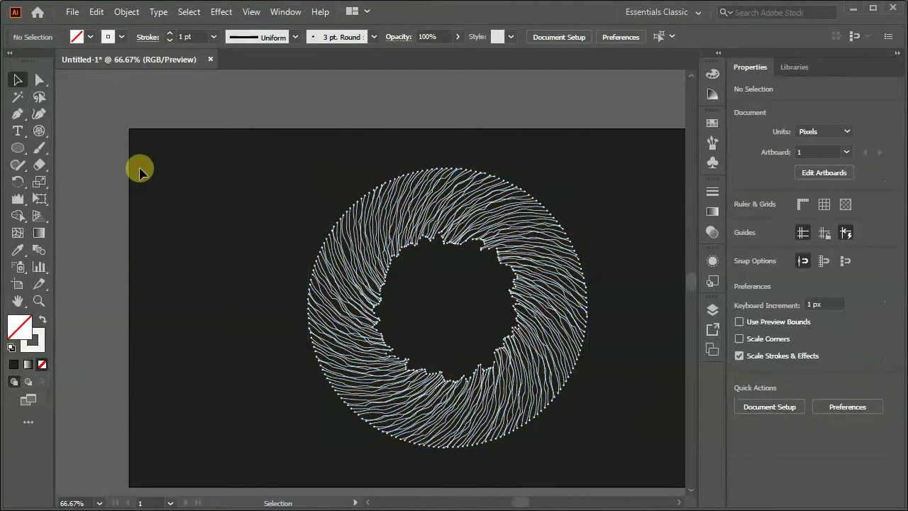
drag(558, 166, 501, 163)
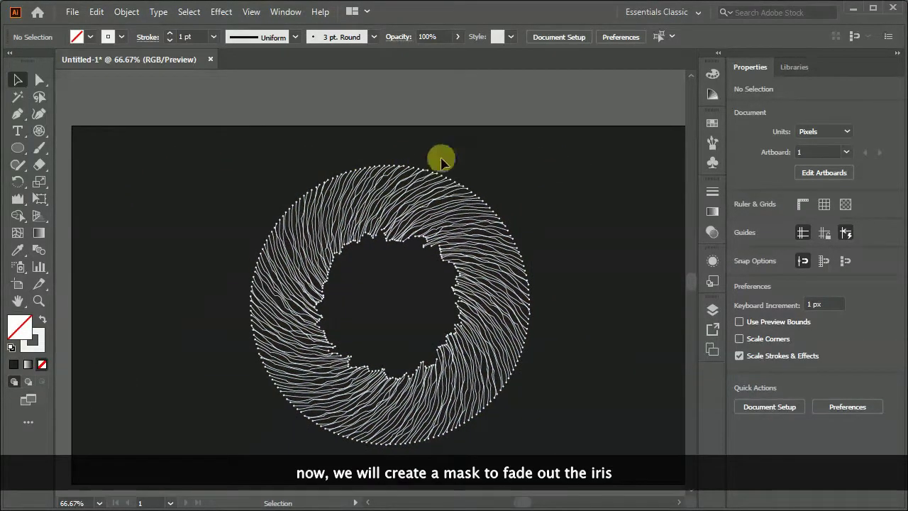
click(18, 149)
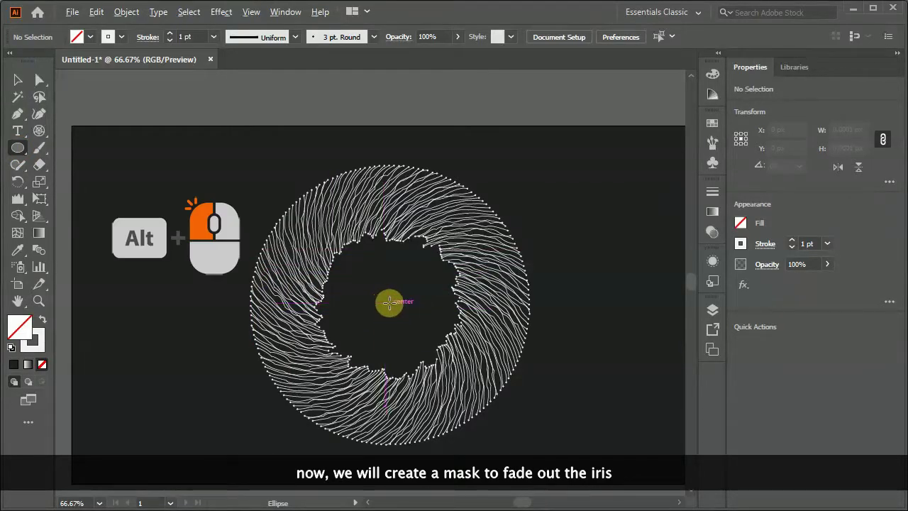
alt+click(389, 302)
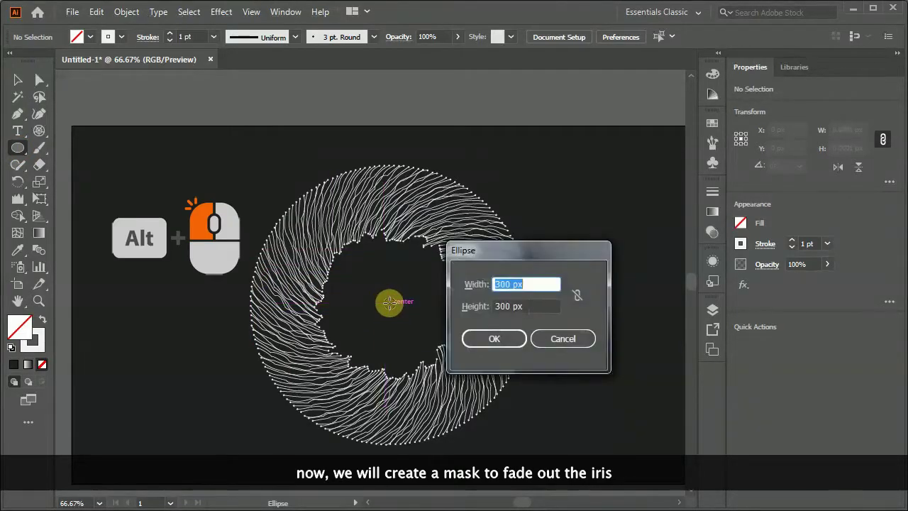
click(577, 295)
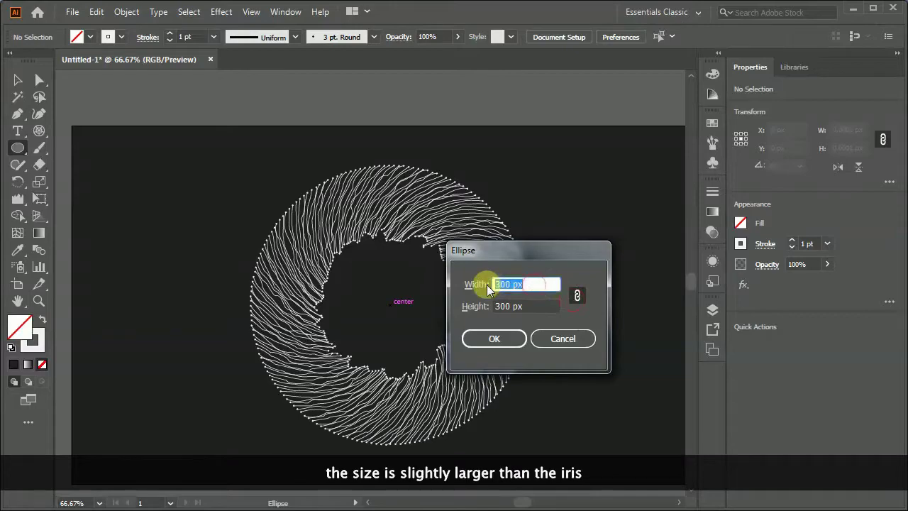
click(510, 338)
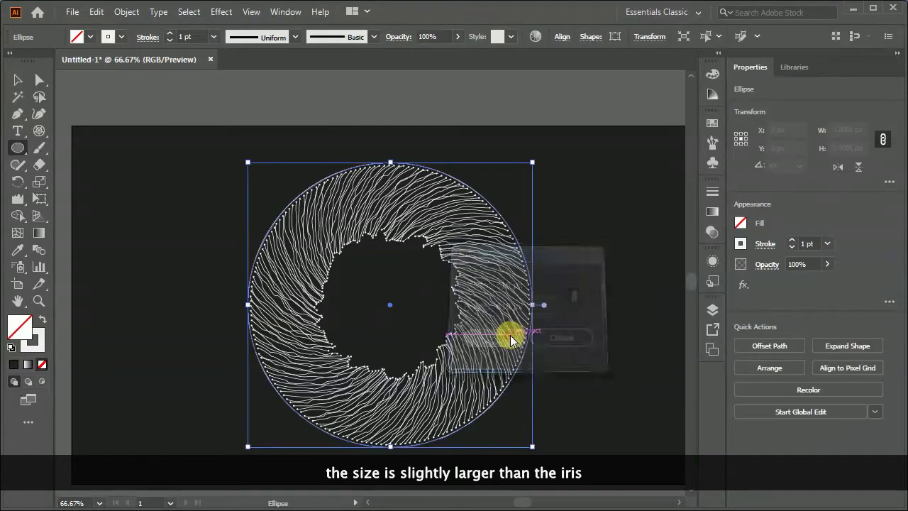
Fill the circle with a radial gradient from white to true black
click(712, 213)
click(630, 208)
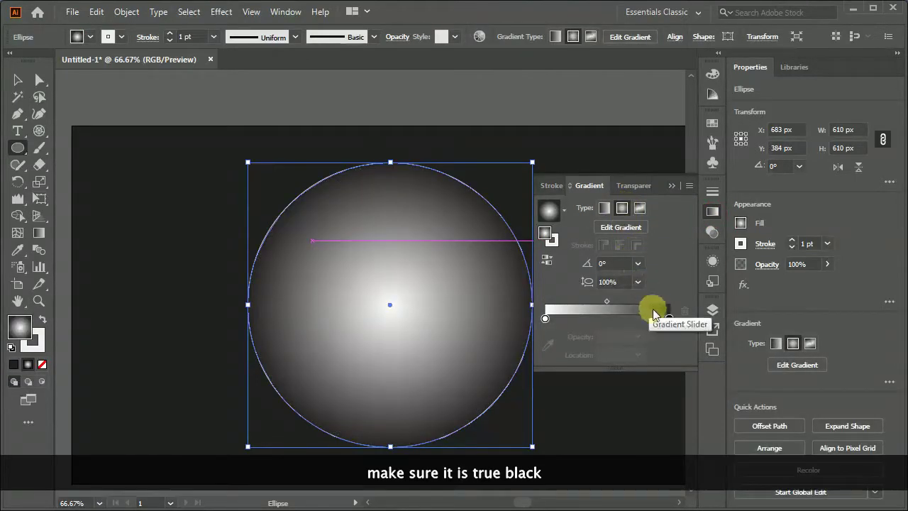
click(669, 318)
double_click(669, 318)
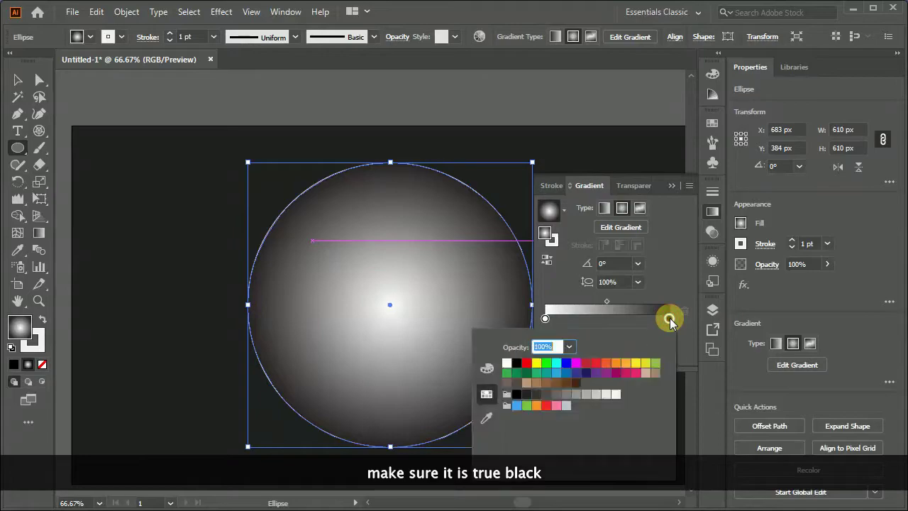
click(517, 363)
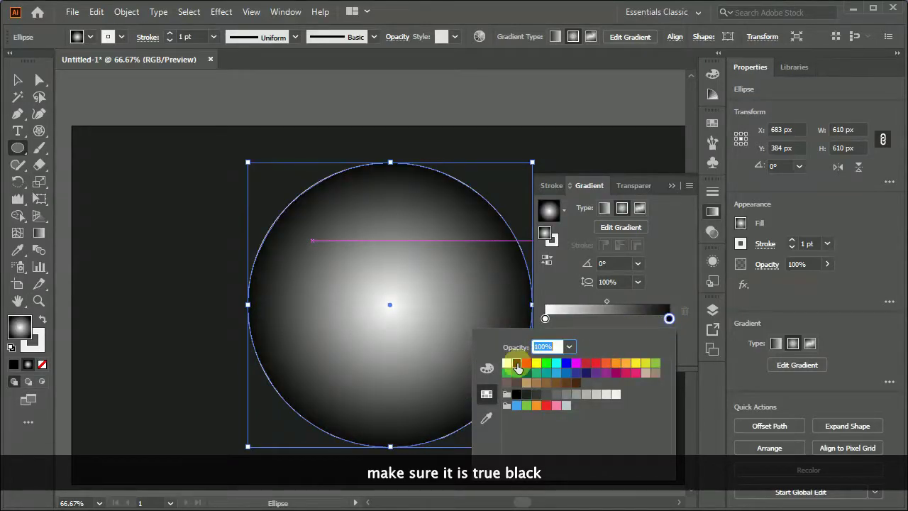
click(679, 302)
click(714, 212)
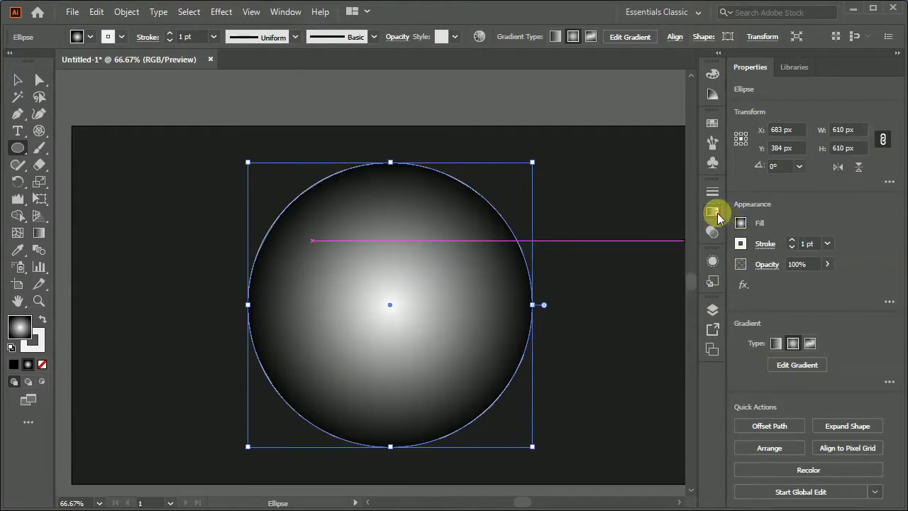
Remove the circle's stroke and select both the circle and the iris lines
click(739, 244)
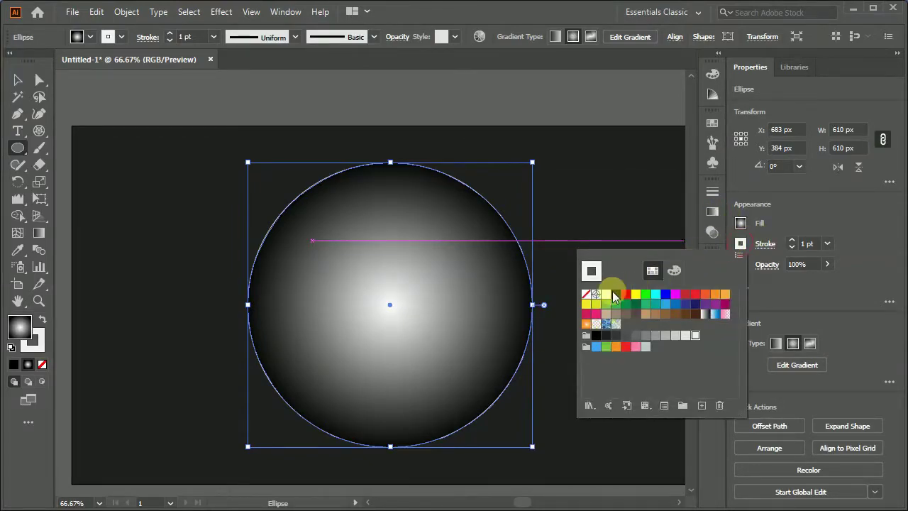
click(586, 295)
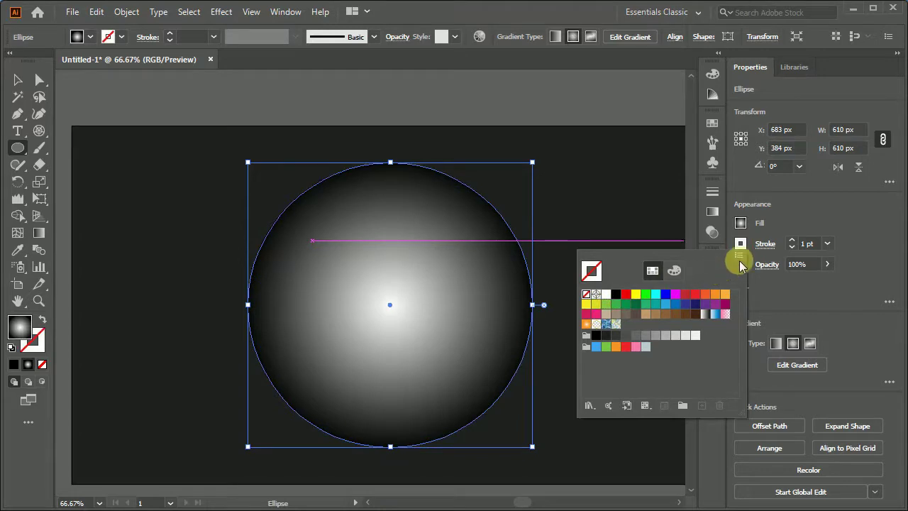
click(741, 244)
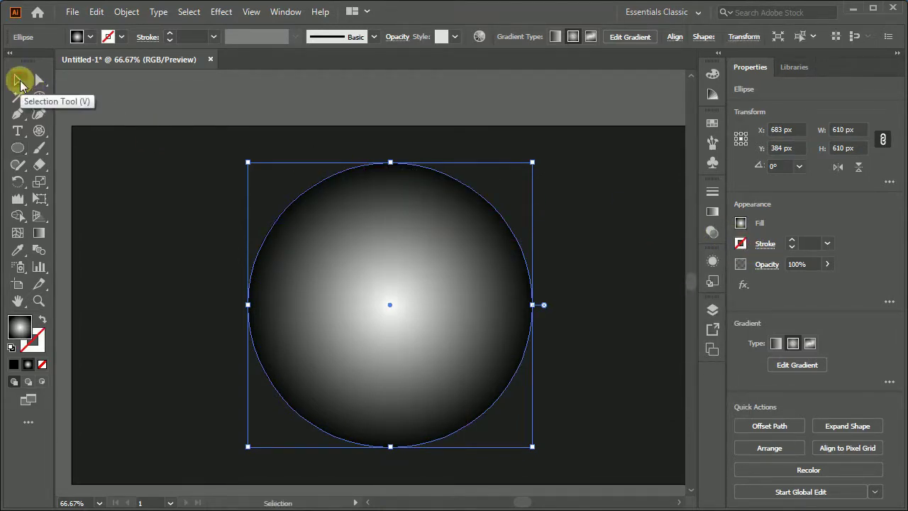
click(19, 80)
drag(192, 175, 594, 416)
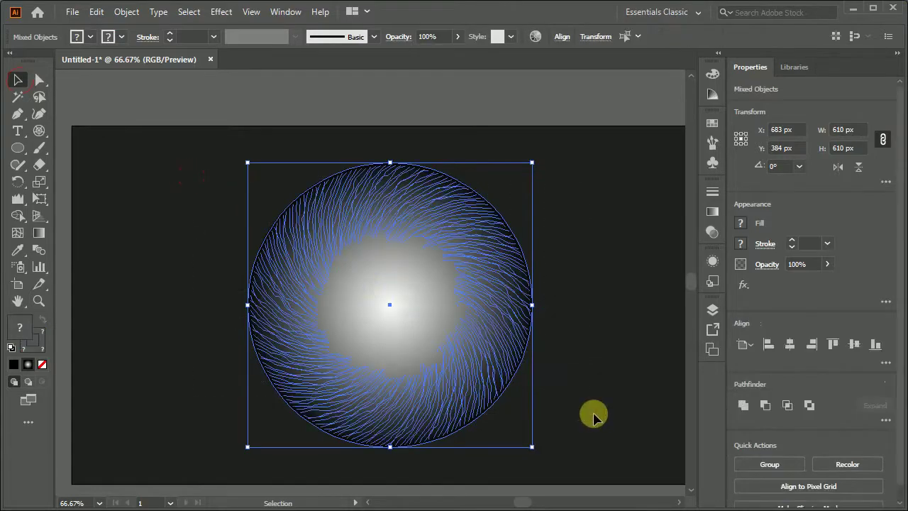
Turn the gradient circle into an opacity mask over the iris lines
click(712, 232)
click(661, 231)
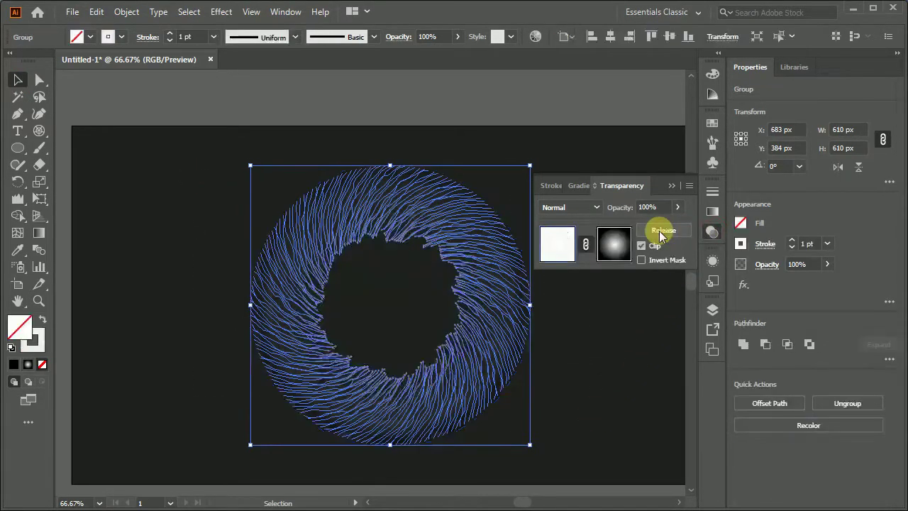
click(635, 312)
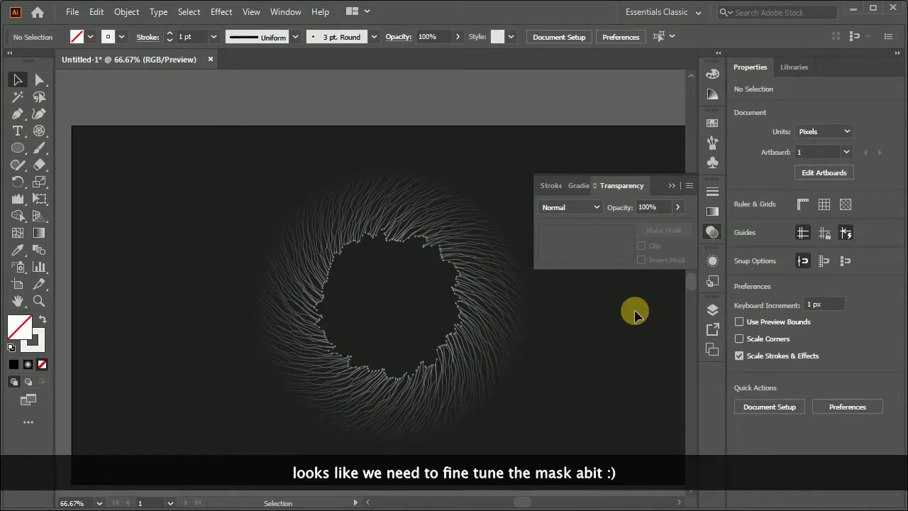
click(528, 299)
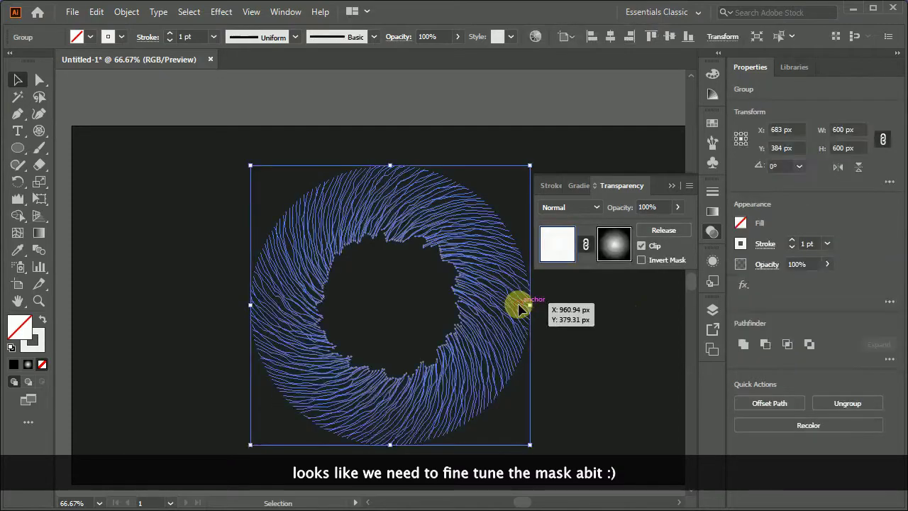
Adjust the mask's gradient stops so the lines fade softly toward the edge
click(613, 248)
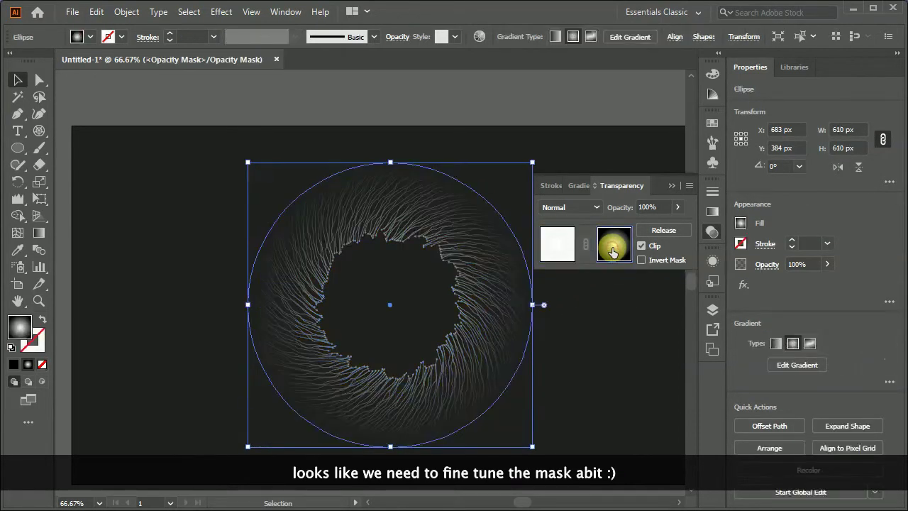
click(43, 237)
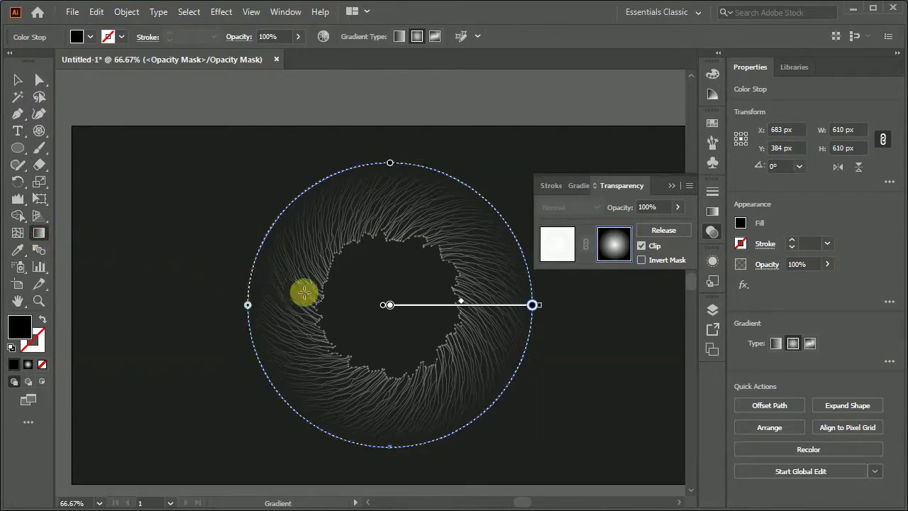
drag(390, 306, 461, 308)
click(464, 306)
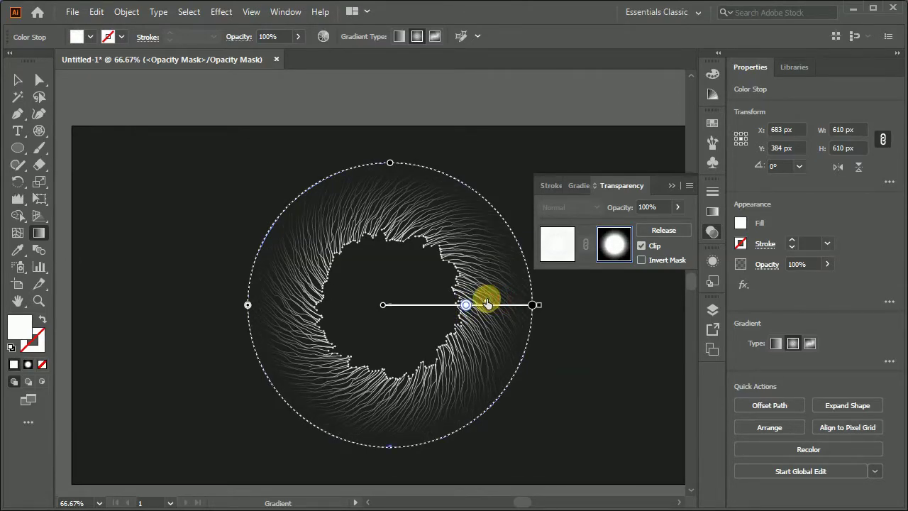
click(582, 339)
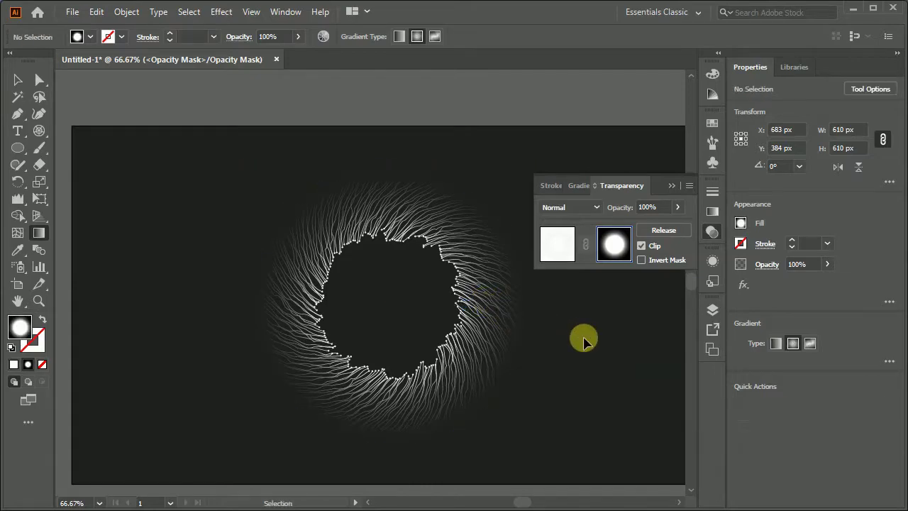
Paste a copy of the masked iris in back and shrink the front ring around its centre
click(552, 253)
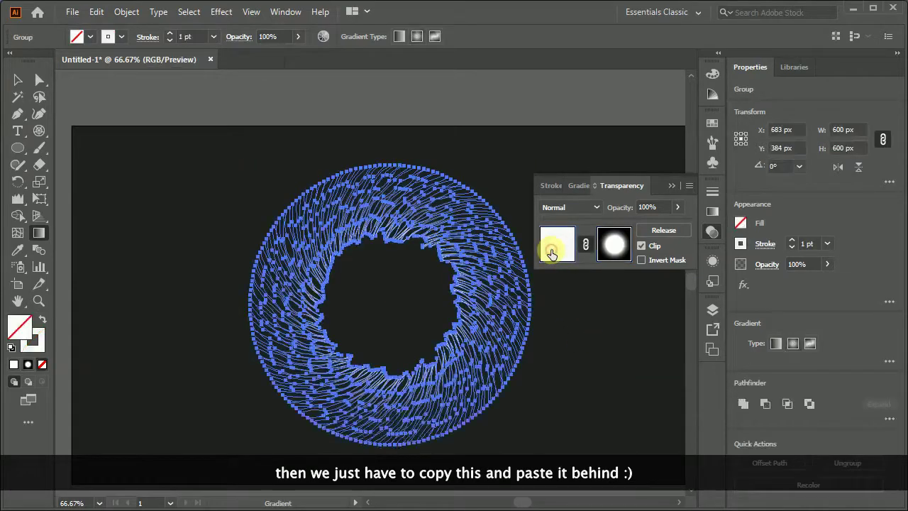
click(712, 232)
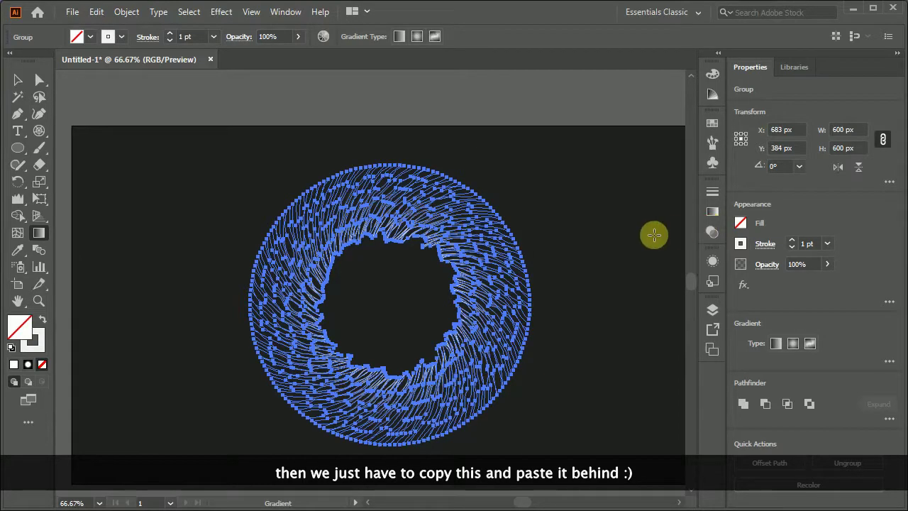
click(98, 12)
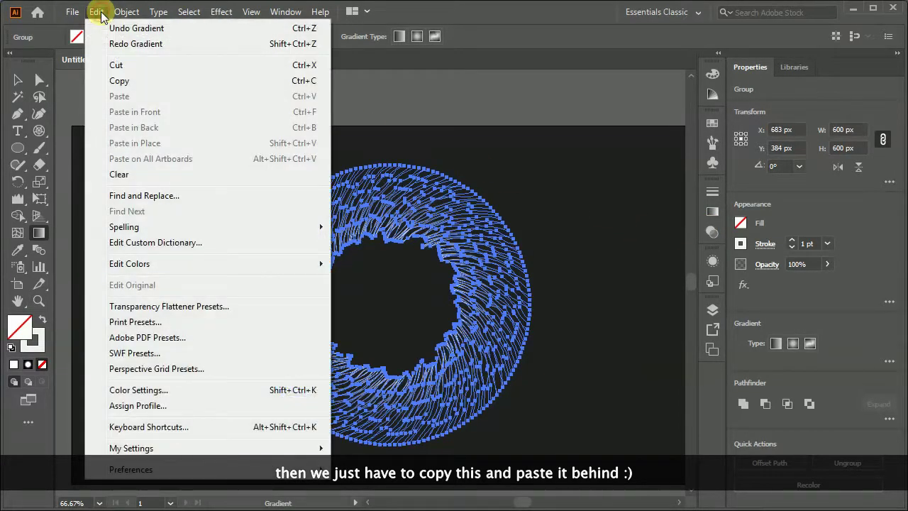
click(118, 81)
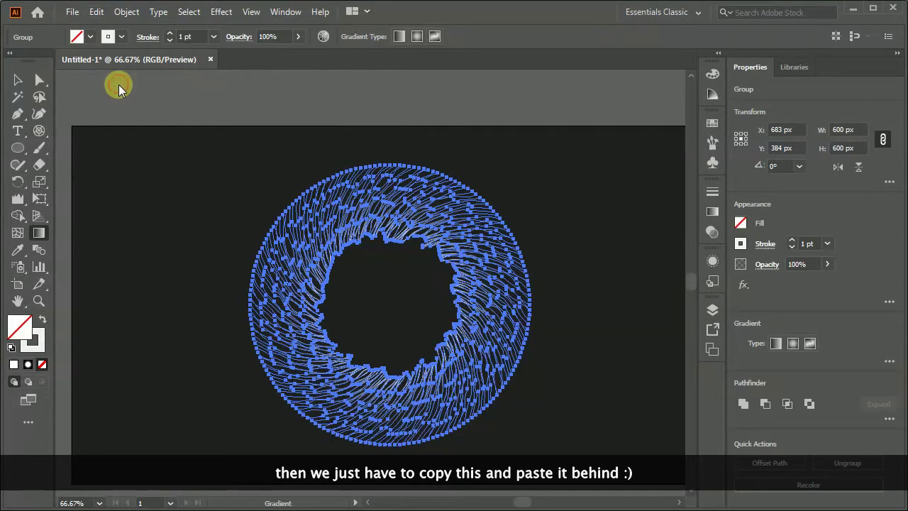
click(98, 14)
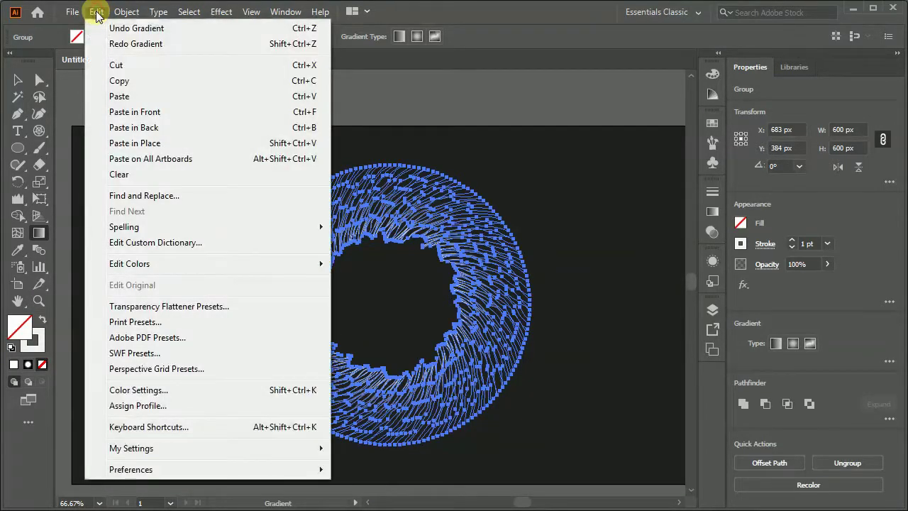
click(136, 128)
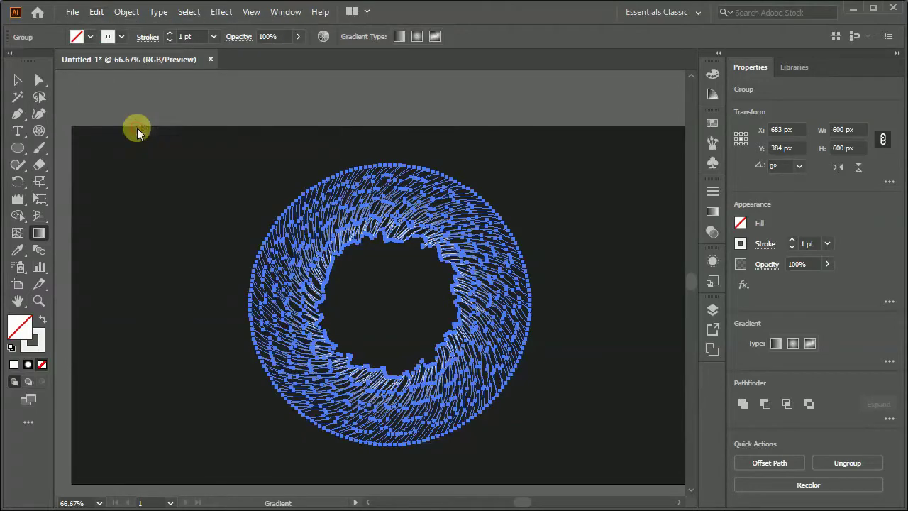
click(19, 80)
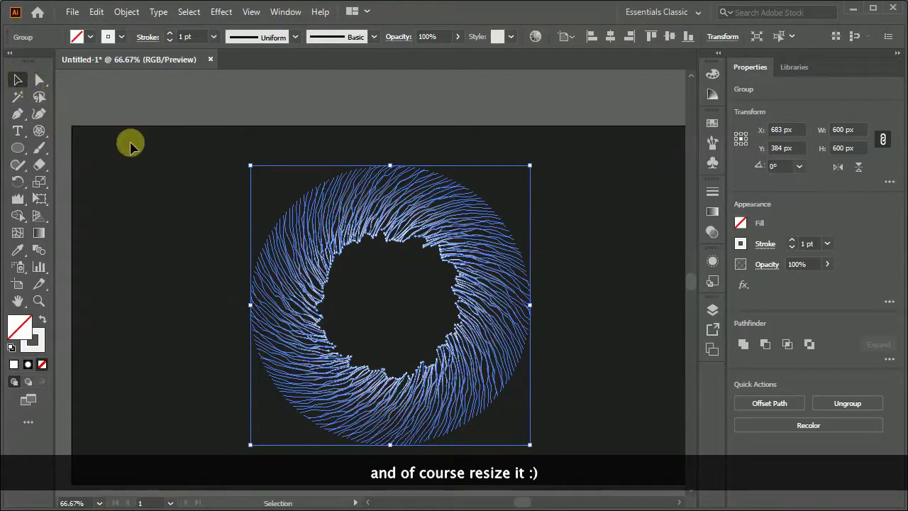
drag(252, 166, 298, 208)
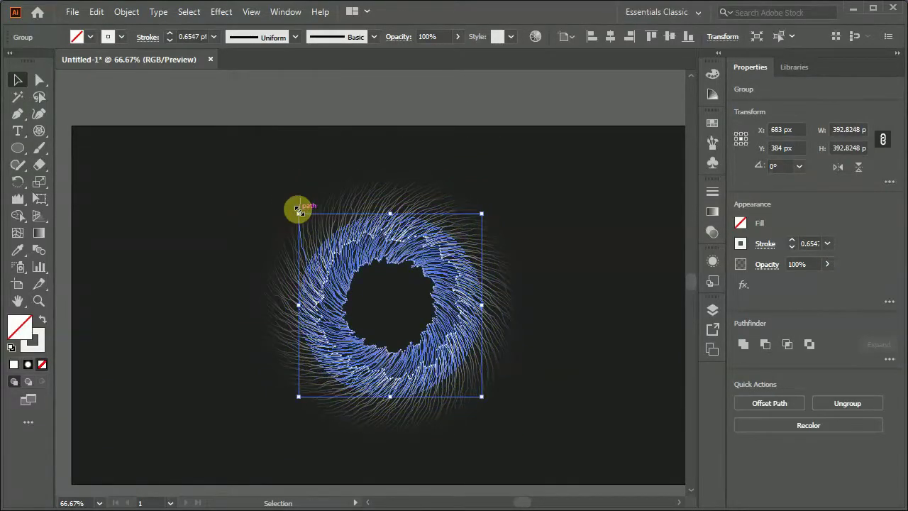
click(221, 164)
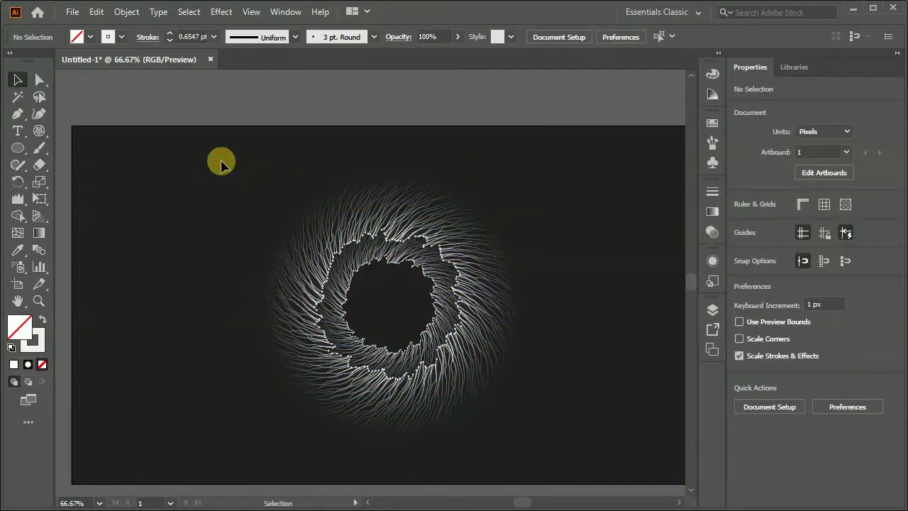
Paste another copy of the smaller ring in back and shrink it further
click(358, 270)
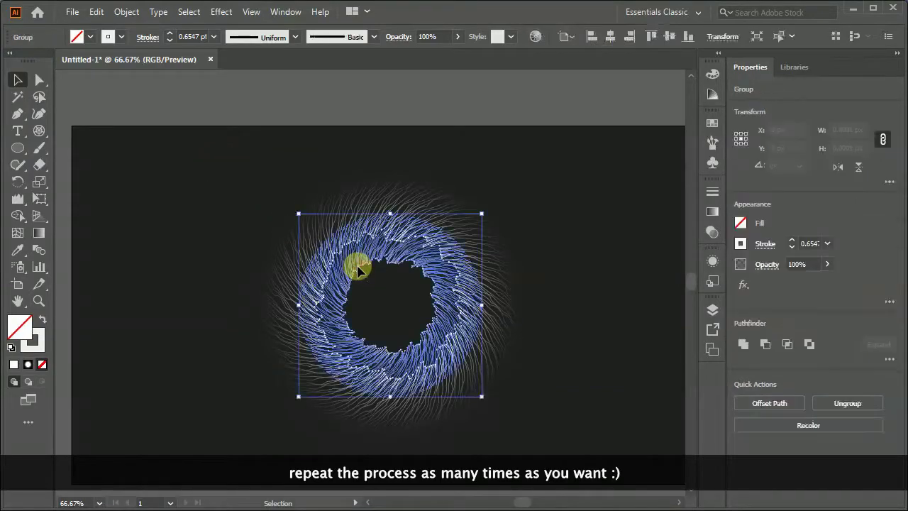
click(96, 12)
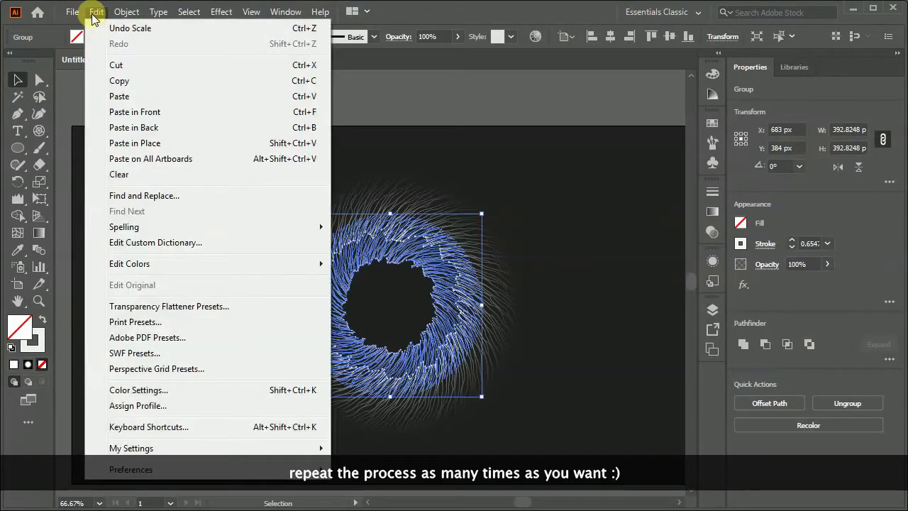
click(117, 80)
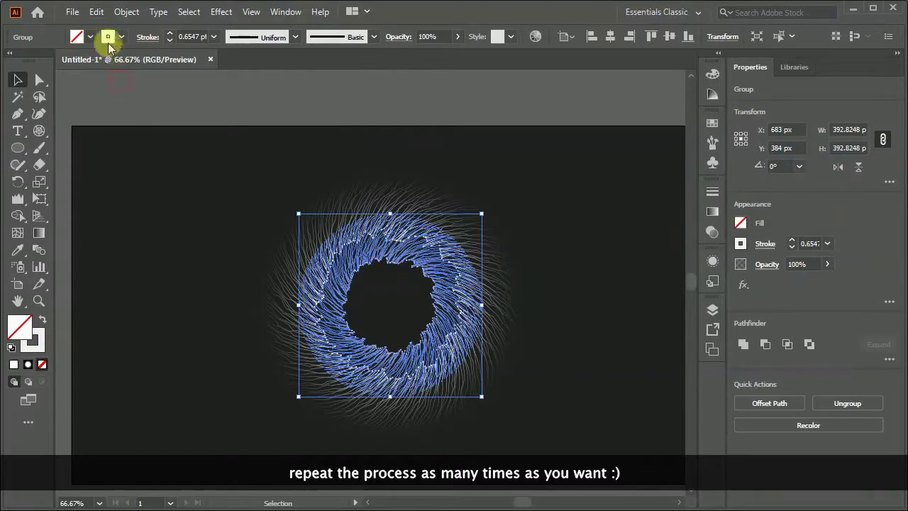
click(96, 14)
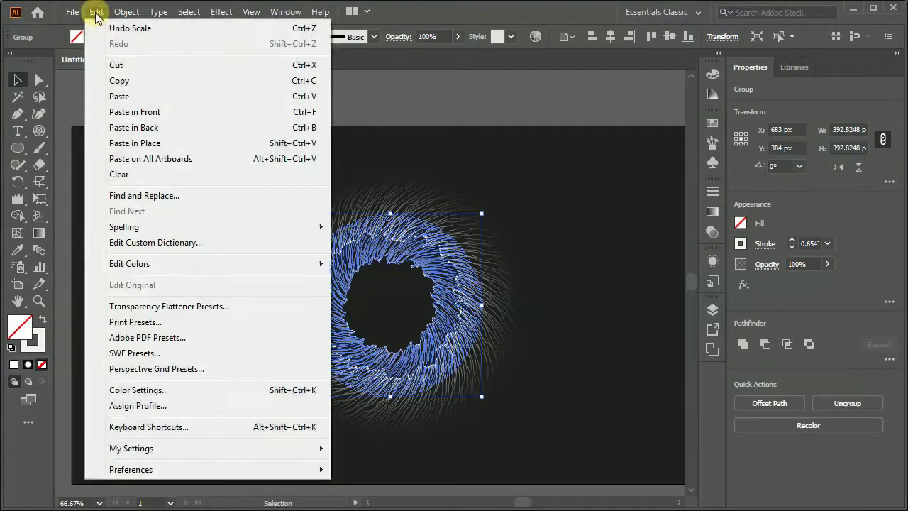
click(139, 127)
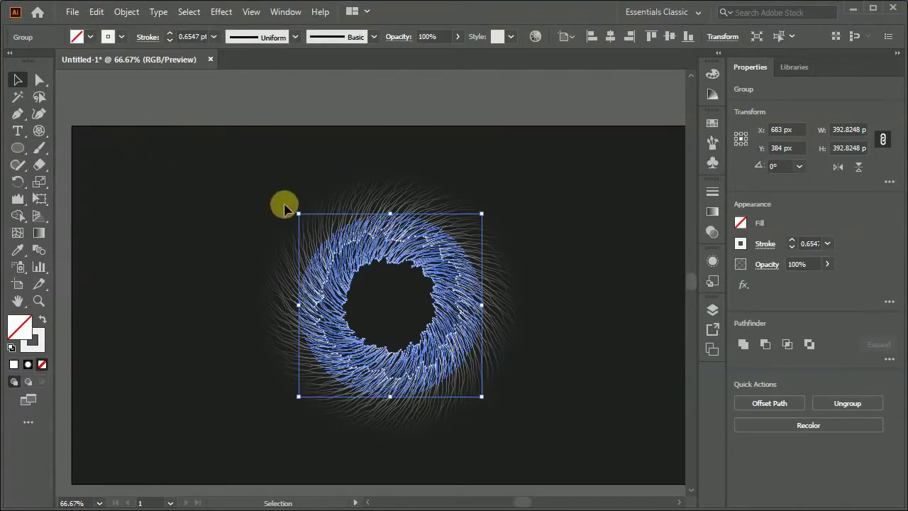
drag(299, 213, 325, 248)
Rotate the smaller ring copies, one to about 337° and another clockwise
drag(452, 363, 429, 389)
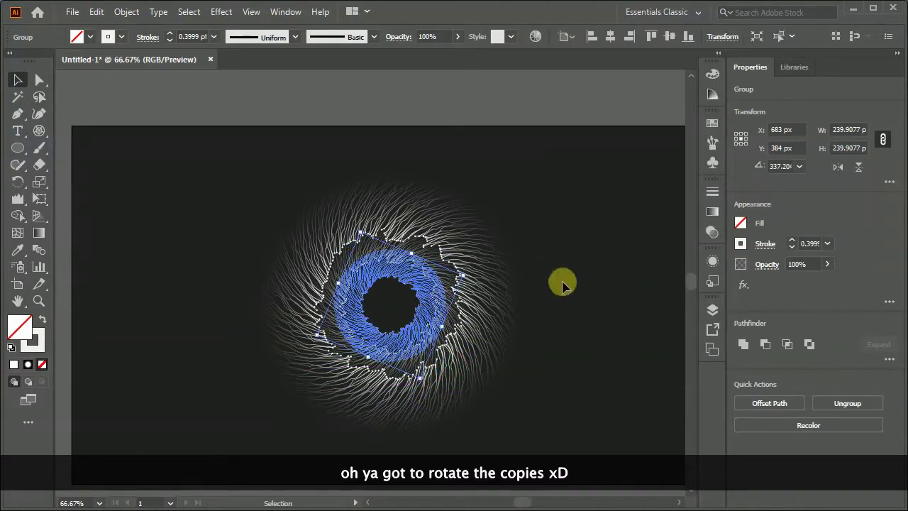
click(592, 253)
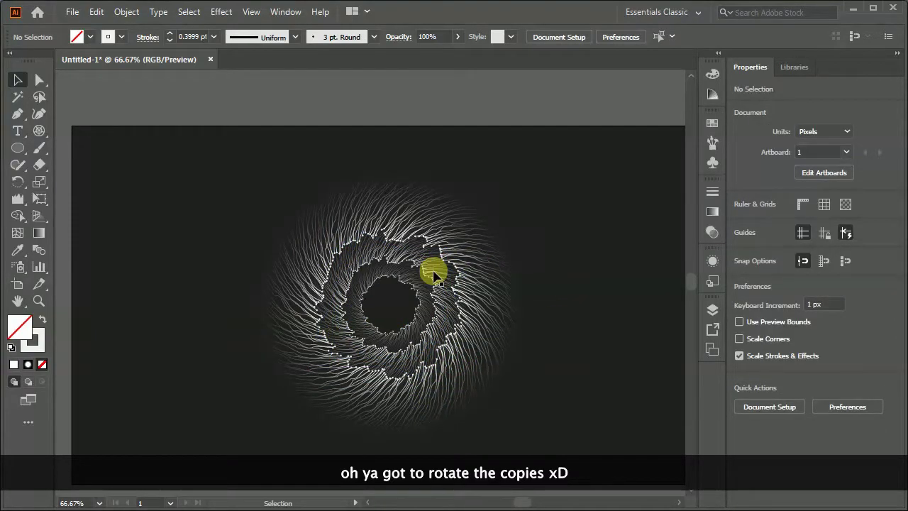
click(434, 275)
drag(486, 395, 512, 363)
click(571, 357)
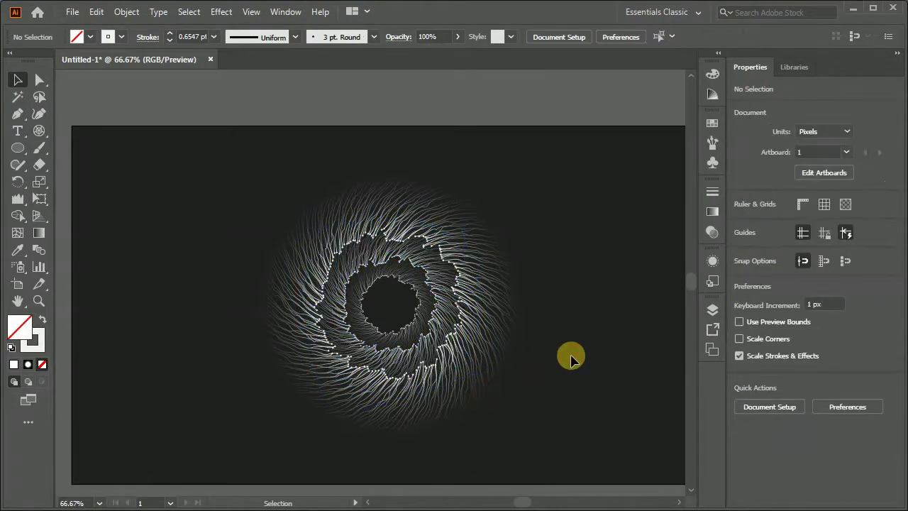
Draw a circle over the iris centre with a radial gradient, black in the middle and white outside
click(19, 149)
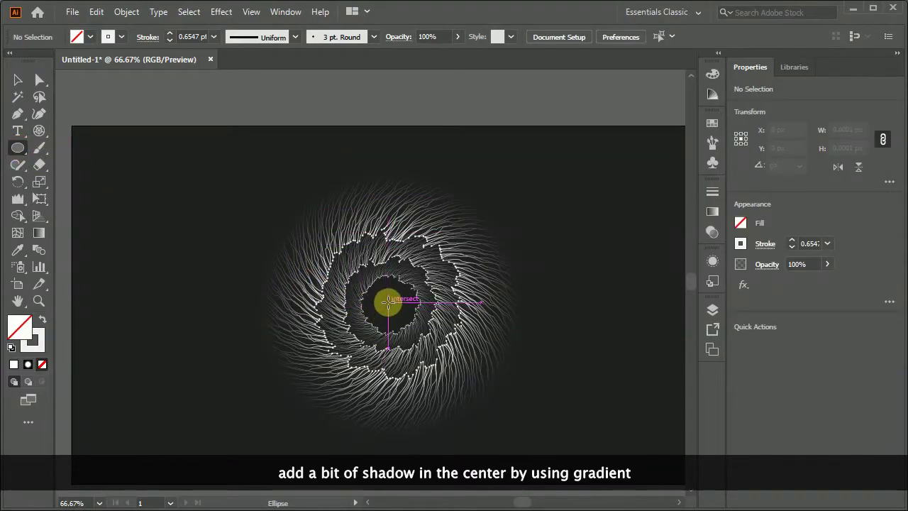
drag(390, 305, 467, 381)
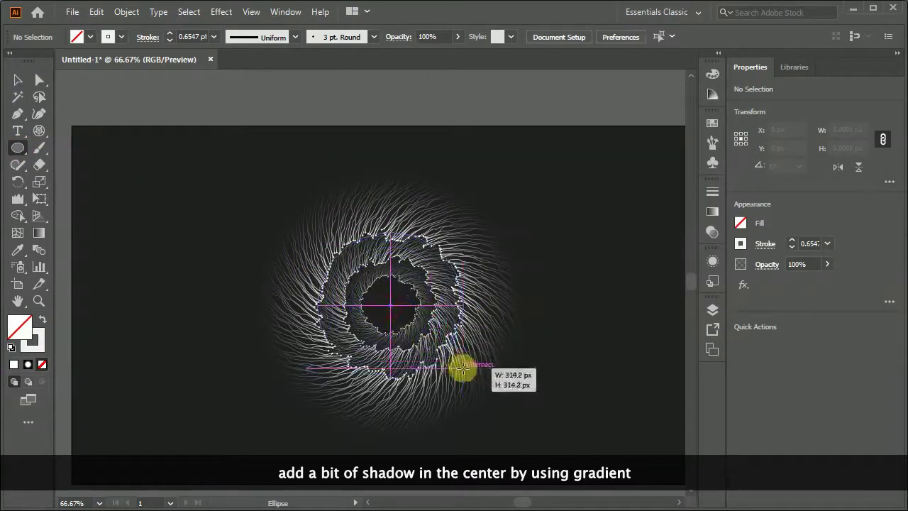
click(711, 211)
click(622, 208)
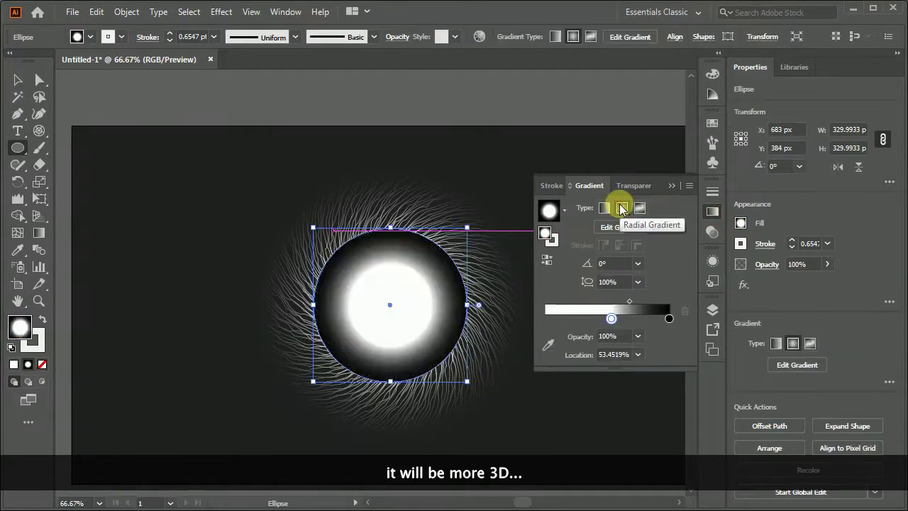
click(669, 319)
drag(669, 319, 537, 319)
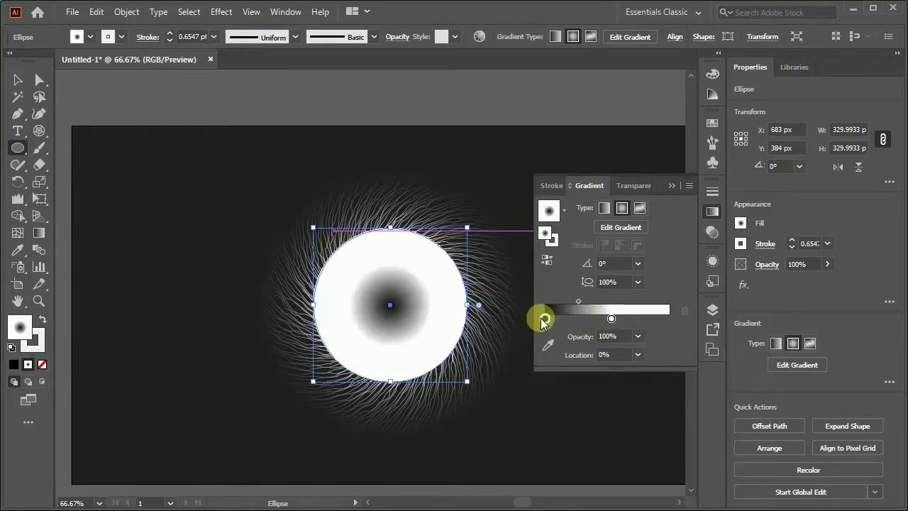
drag(612, 321, 682, 324)
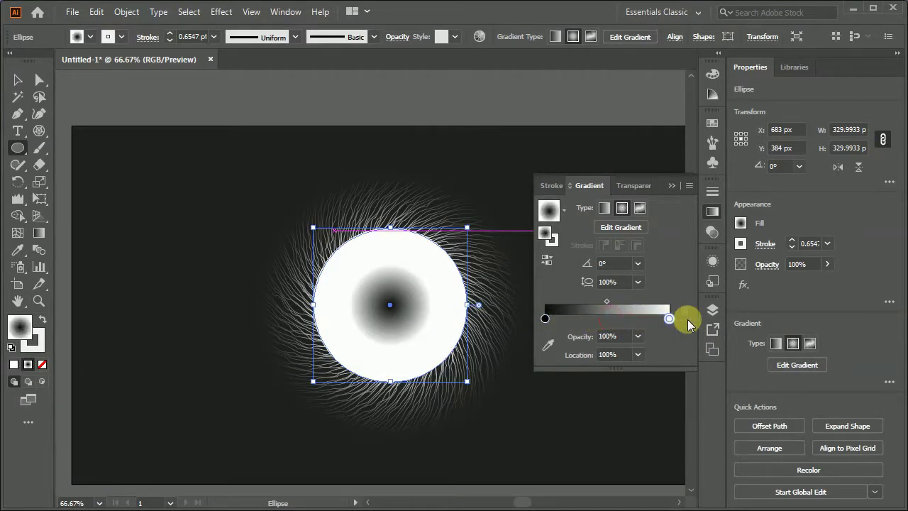
click(711, 212)
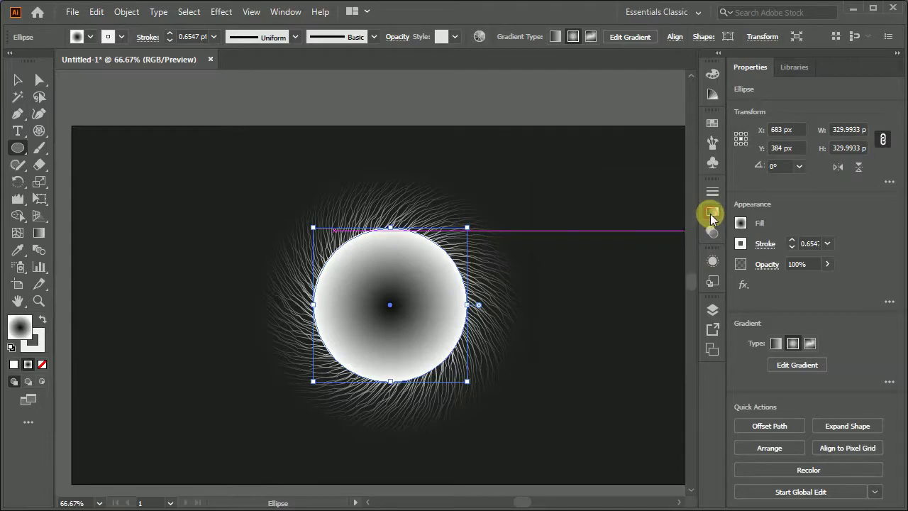
Remove the shading circle's stroke
click(741, 244)
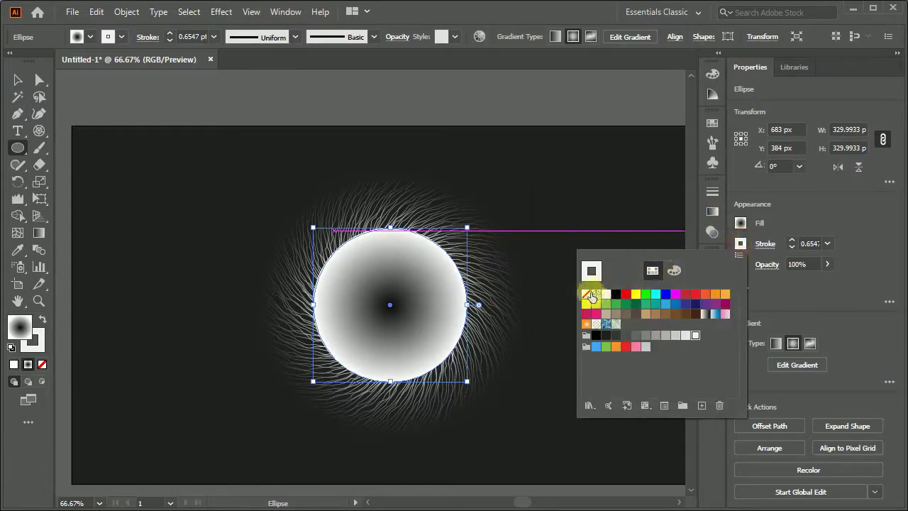
click(586, 295)
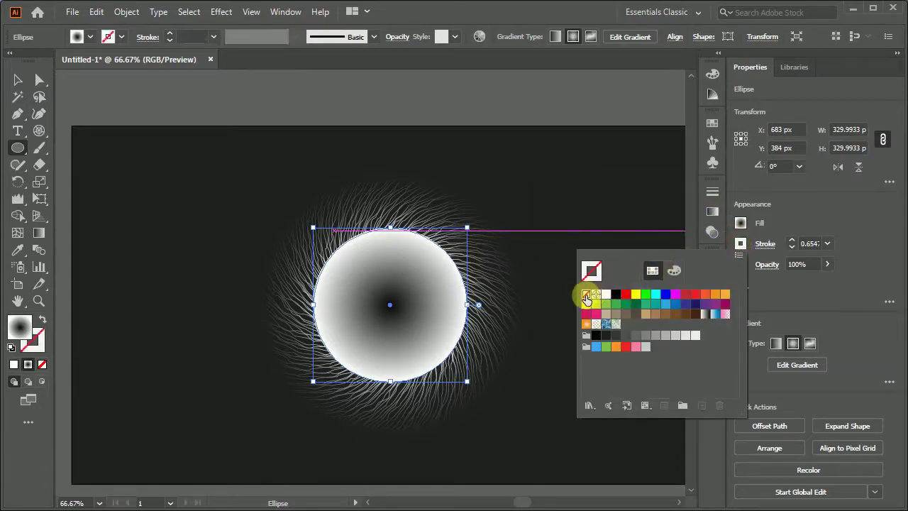
click(740, 243)
Set the shading circle to Multiply blending at 60% opacity
click(757, 265)
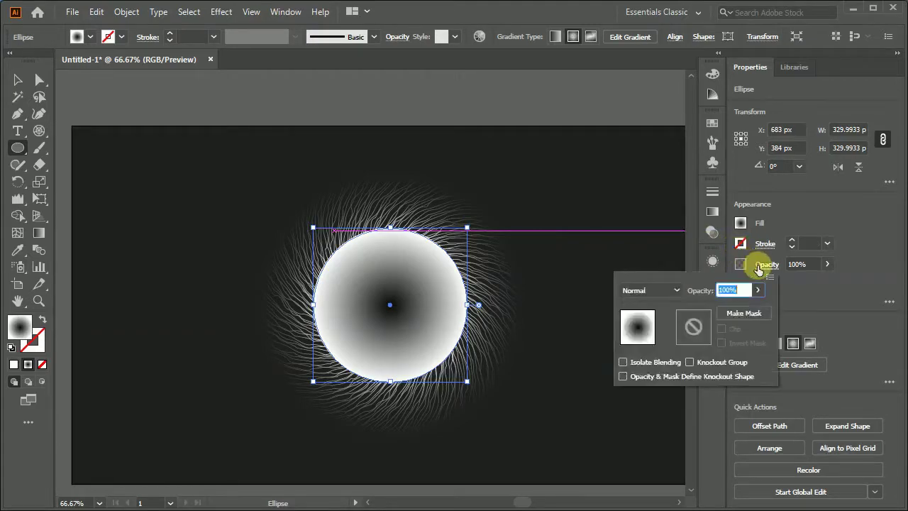
click(649, 290)
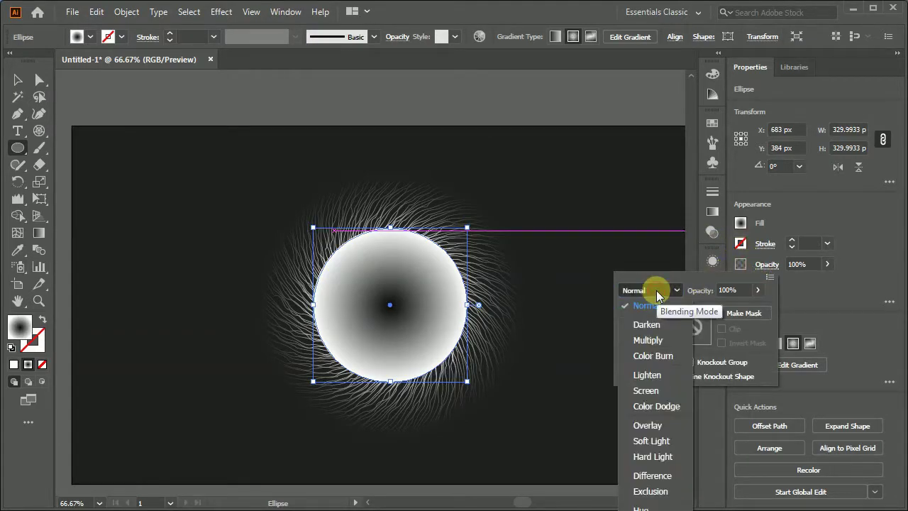
click(648, 340)
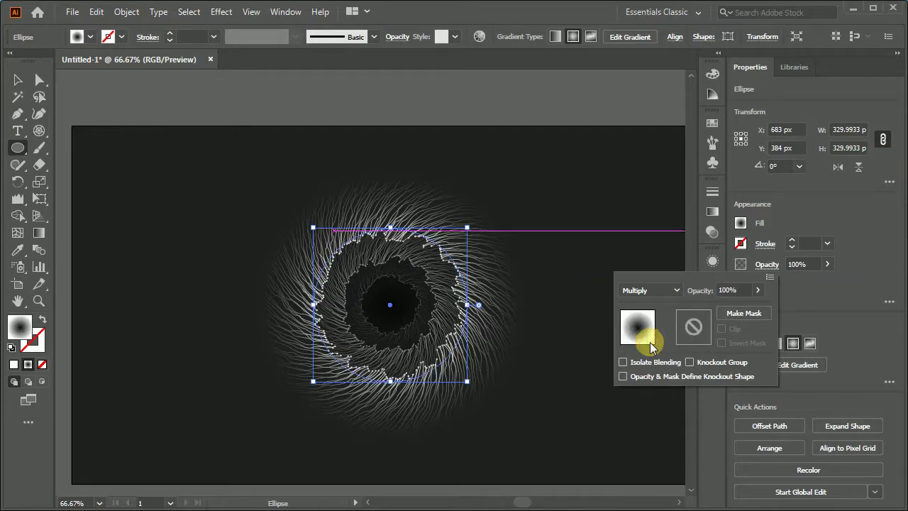
click(802, 263)
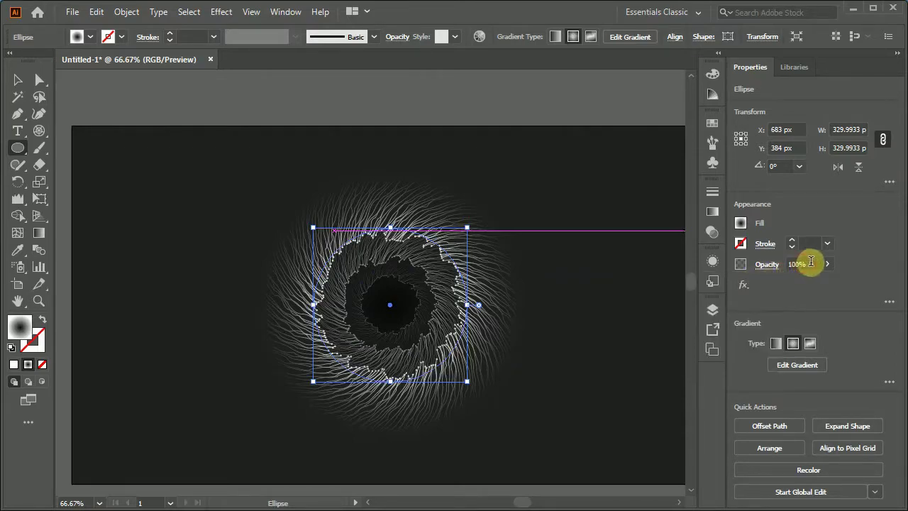
click(810, 263)
text(60)
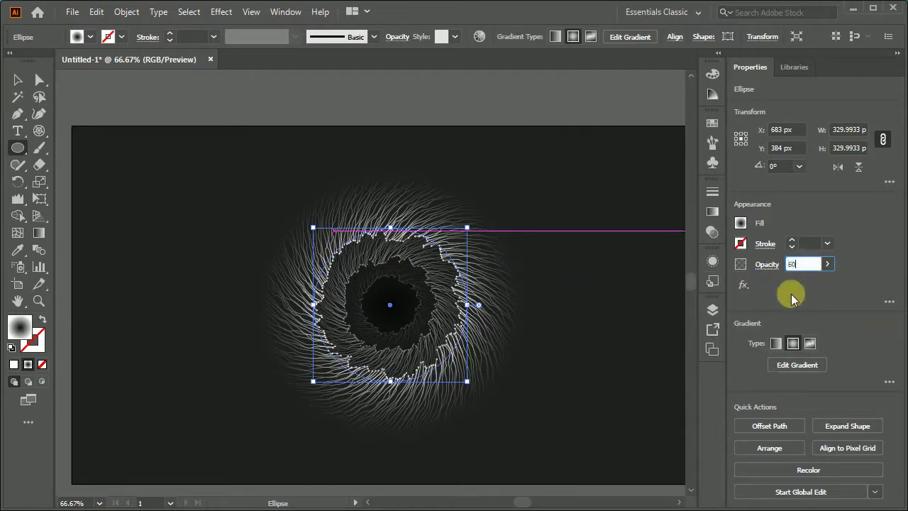
key(Tab)
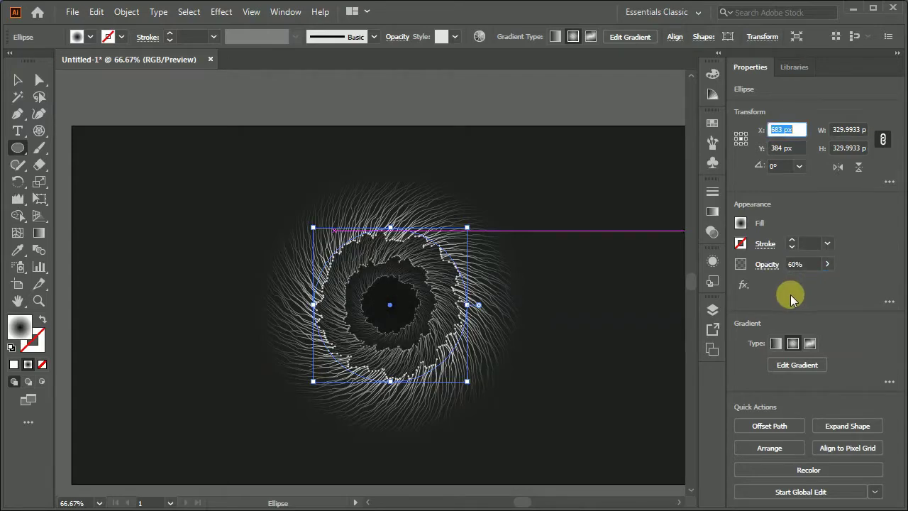
click(40, 233)
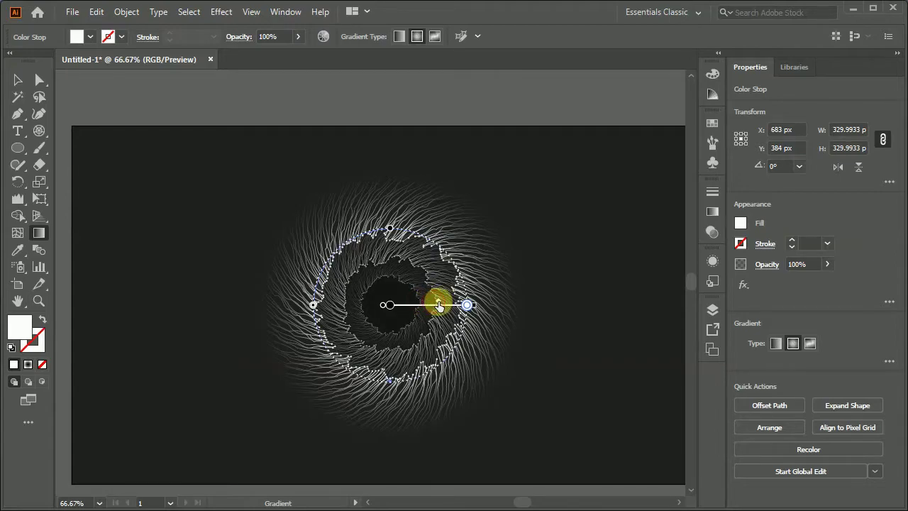
click(390, 305)
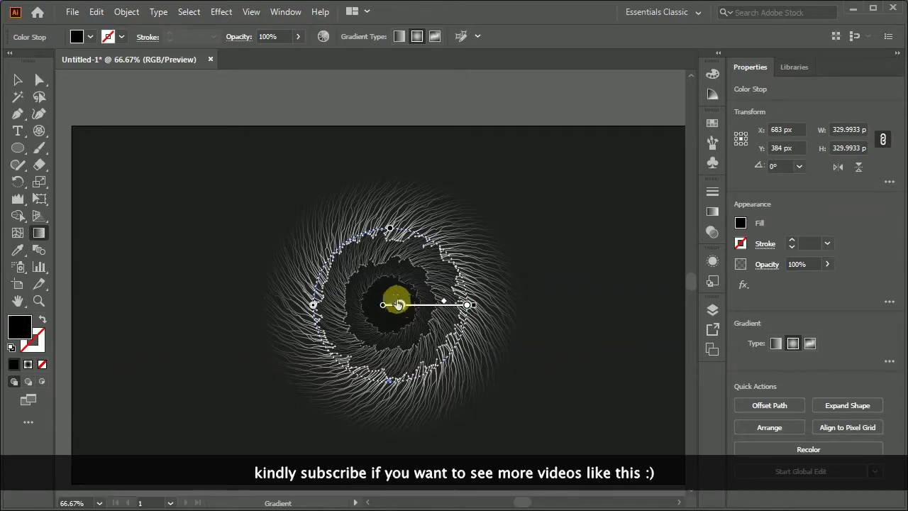
click(16, 80)
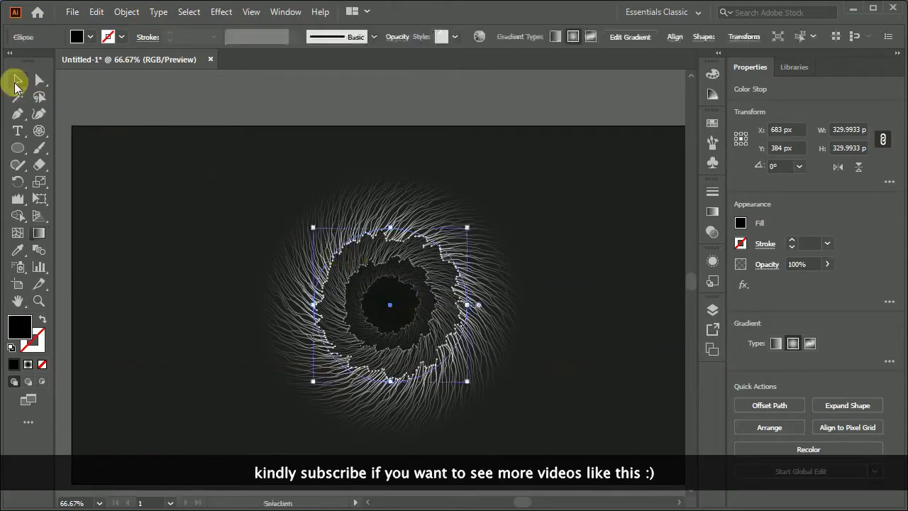
click(151, 227)
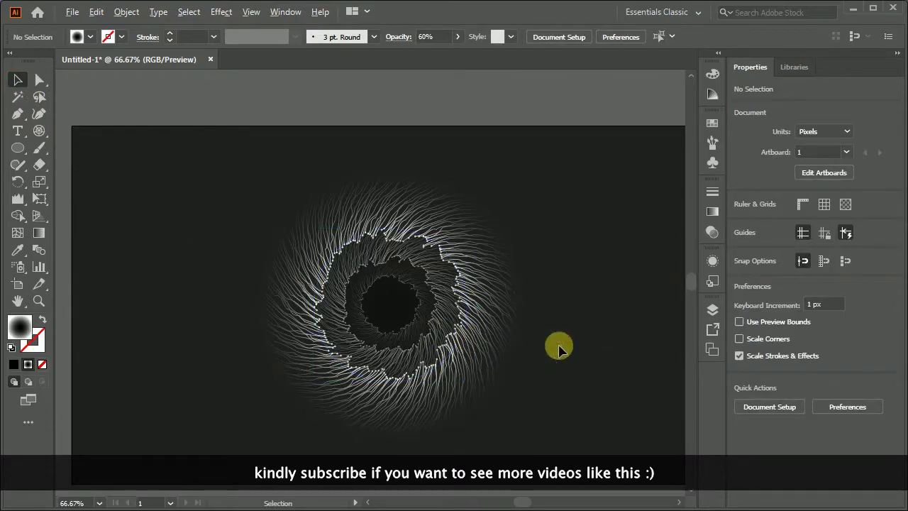
scroll(546, 347, up, 1)
scroll(543, 347, up, 1)
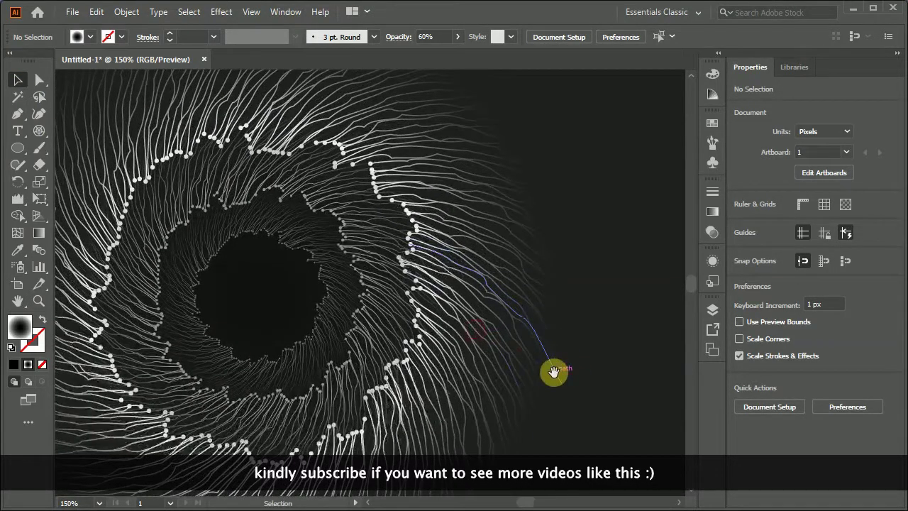